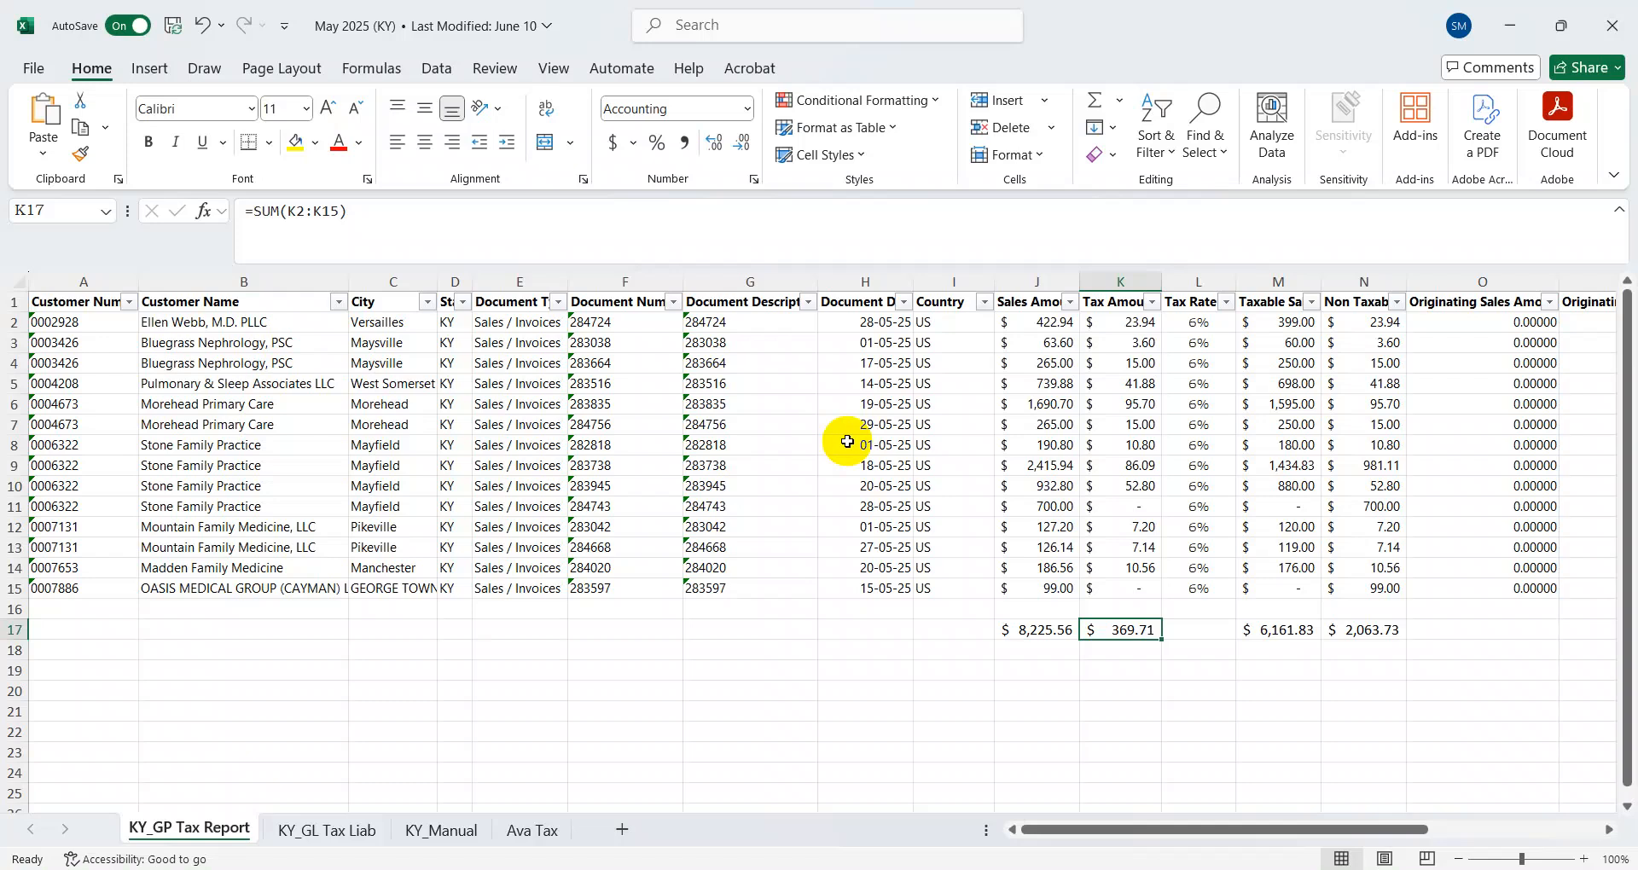
Review the column headers of the KY_GP Tax Report sheet, from Customer Number across to Taxable Sales.
{"action": "key", "text": "Up"}
{"action": "key", "text": "Up"}
{"action": "key", "text": "Up"}
{"action": "key", "text": "Up"}
{"action": "key", "text": "Up"}
{"action": "key", "text": "Up"}
{"action": "key", "text": "Up"}
{"action": "key", "text": "Up"}
{"action": "key", "text": "Up"}
{"action": "key", "text": "Up"}
{"action": "key", "text": "Up"}
{"action": "key", "text": "Up"}
{"action": "key", "text": "Up"}
{"action": "key", "text": "Up"}
{"action": "key", "text": "Up"}
{"action": "key", "text": "Up"}
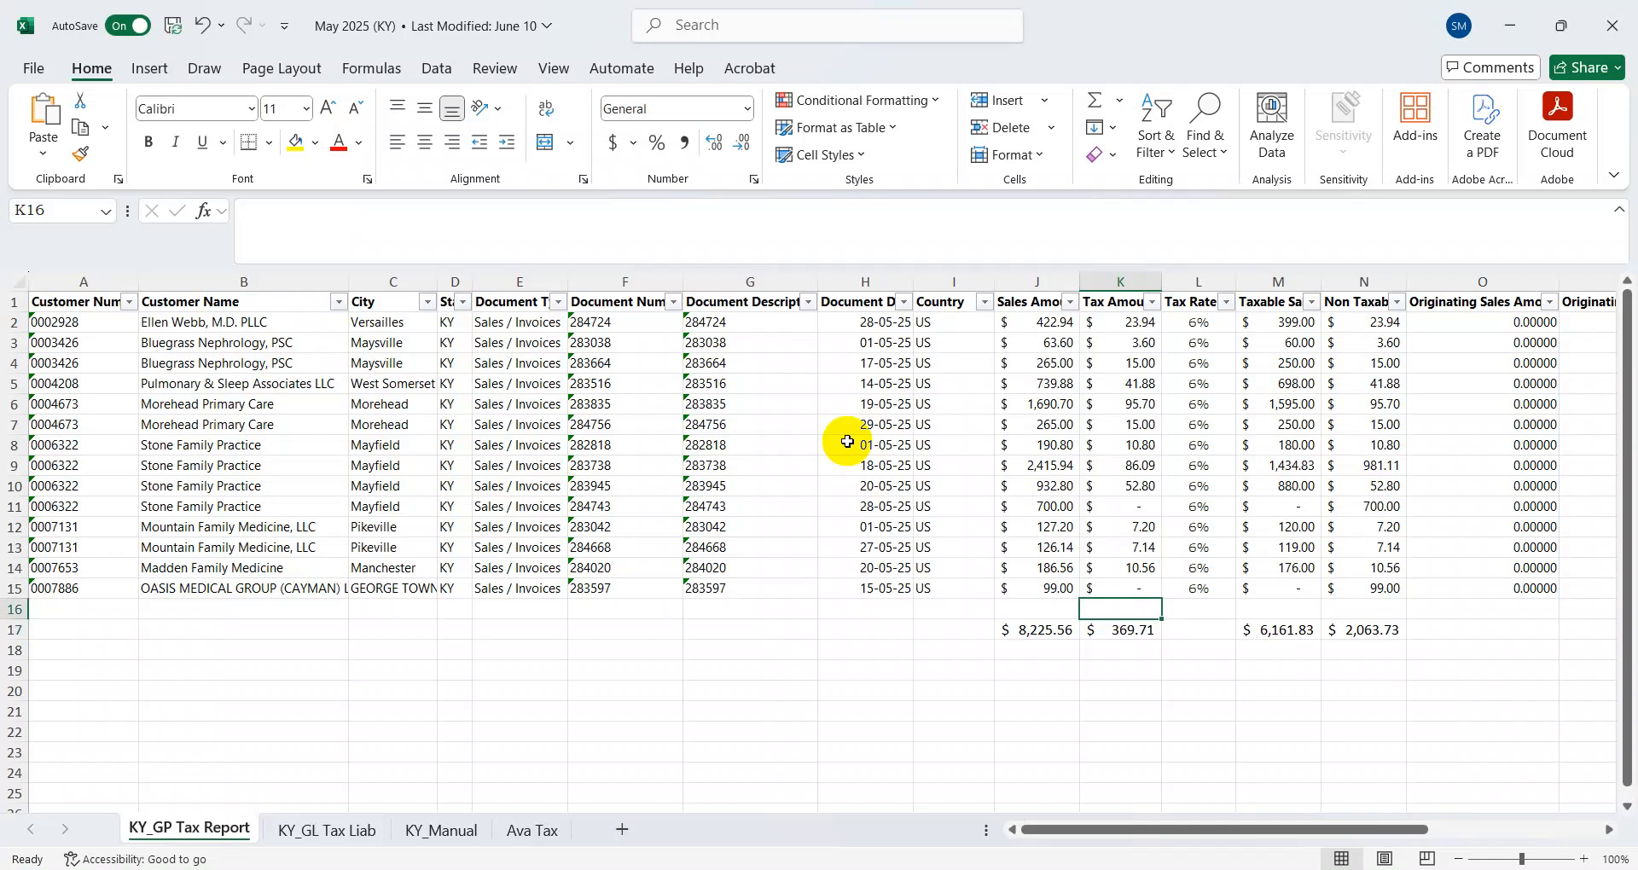
{"action": "key", "text": "Left"}
{"action": "key", "text": "Left"}
{"action": "key", "text": "Left"}
{"action": "key", "text": "Left"}
{"action": "key", "text": "Left"}
{"action": "key", "text": "Left"}
{"action": "key", "text": "Left"}
{"action": "key", "text": "Left"}
{"action": "key", "text": "Left"}
{"action": "key", "text": "Left"}
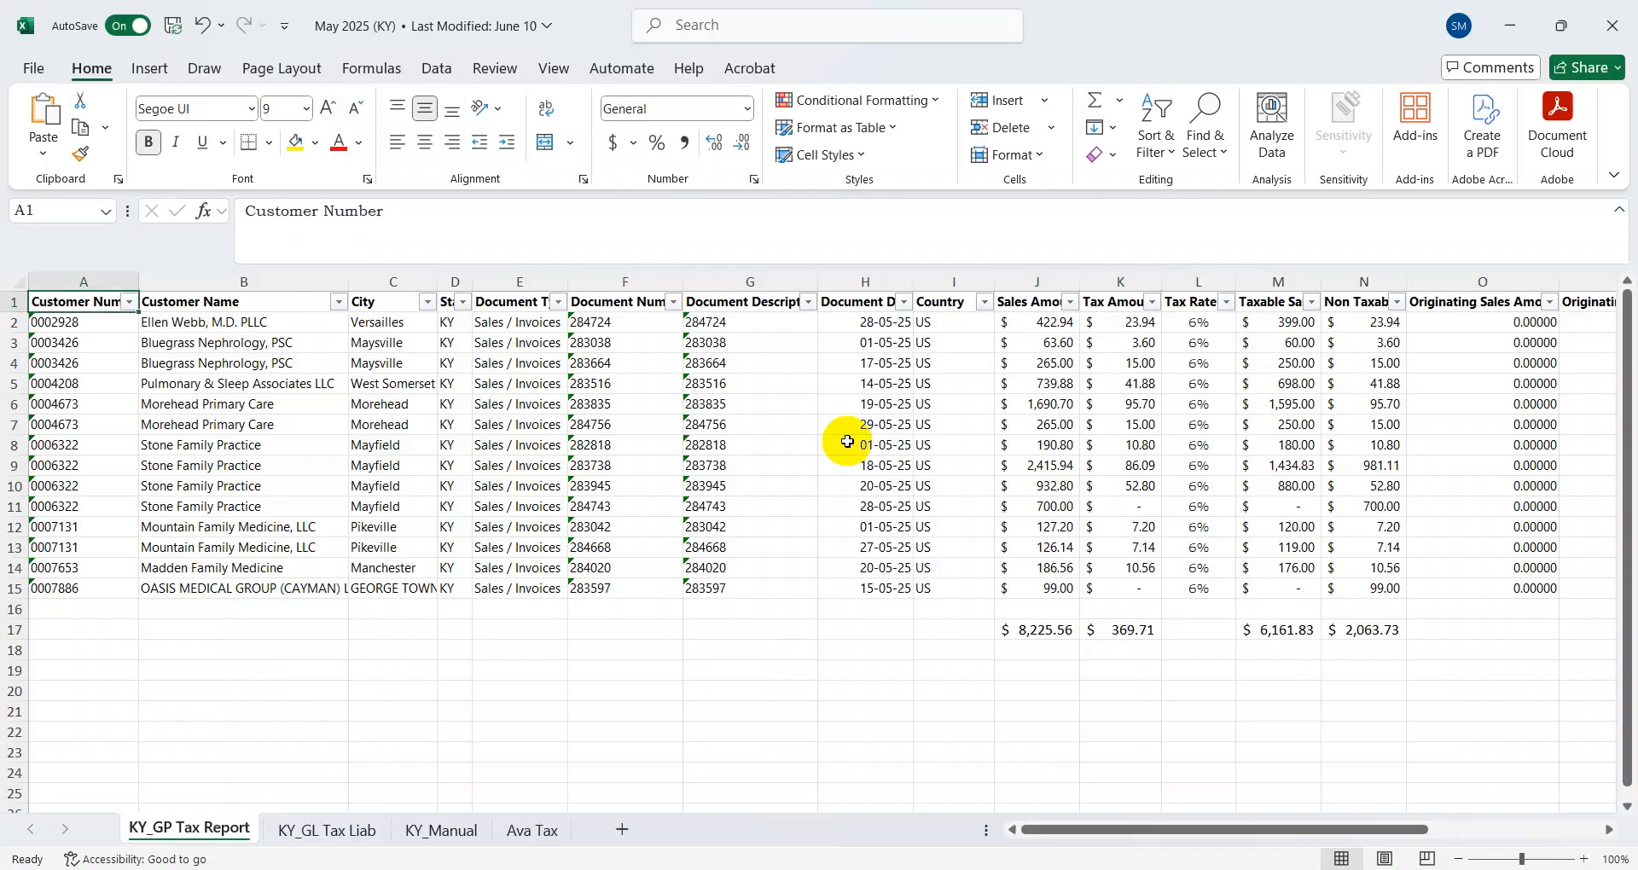
{"action": "key", "text": "Right"}
{"action": "key", "text": "Right"}
{"action": "key", "text": "Right"}
{"action": "key", "text": "Right"}
{"action": "key", "text": "Right"}
{"action": "key", "text": "Right"}
{"action": "key", "text": "Right"}
{"action": "key", "text": "Right"}
{"action": "key", "text": "Right"}
{"action": "key", "text": "Right"}
{"action": "key", "text": "Right"}
{"action": "key", "text": "Right"}
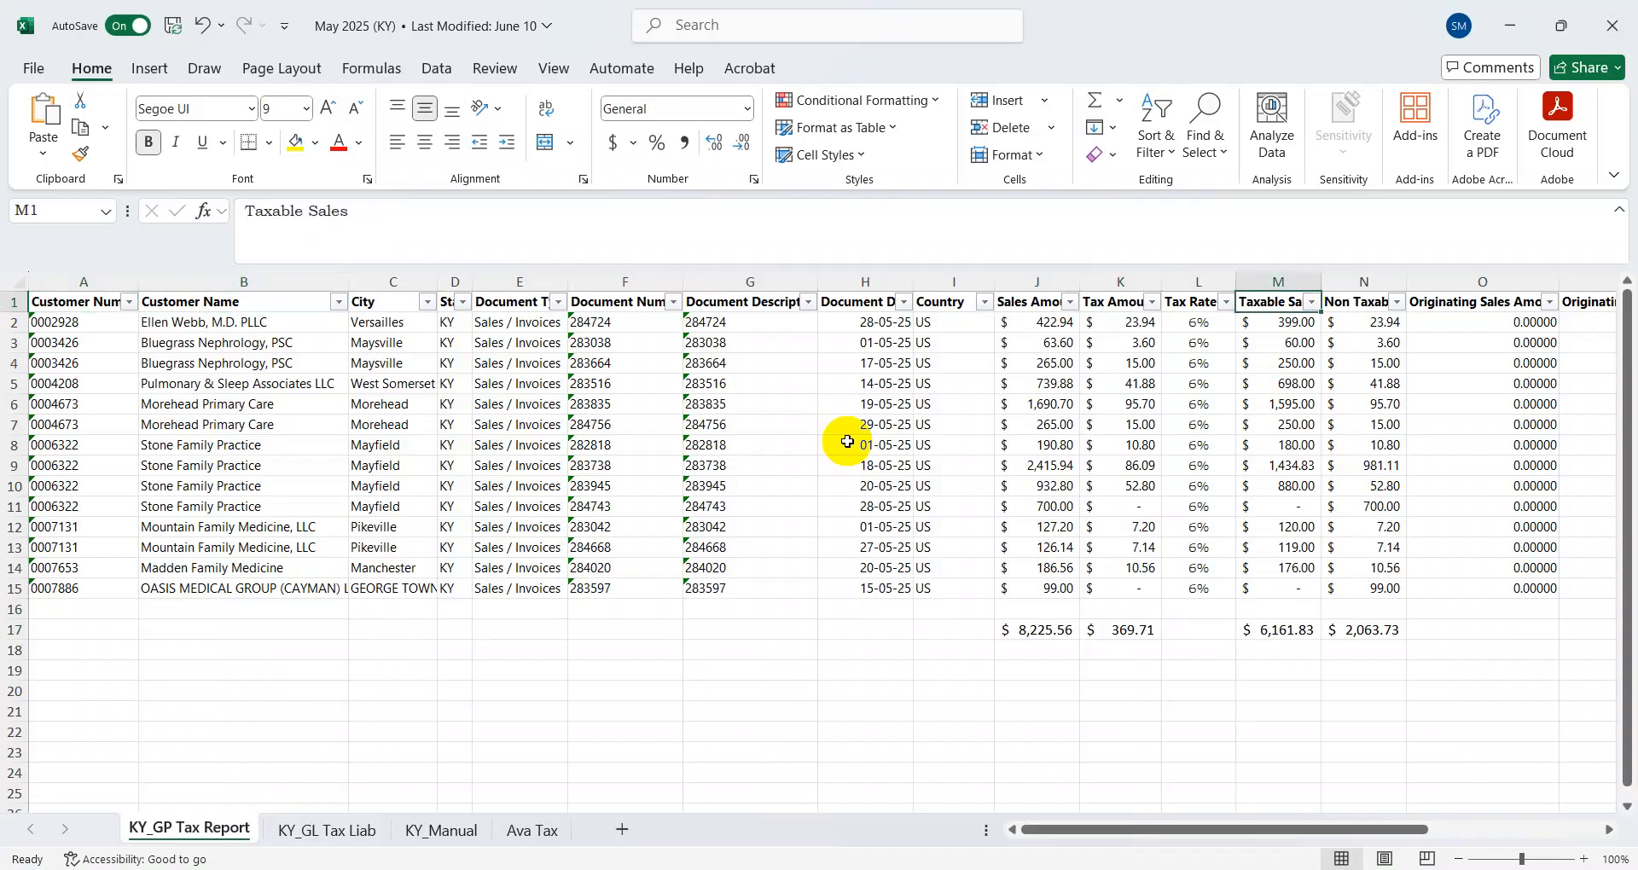
{"action": "key", "text": "Left"}
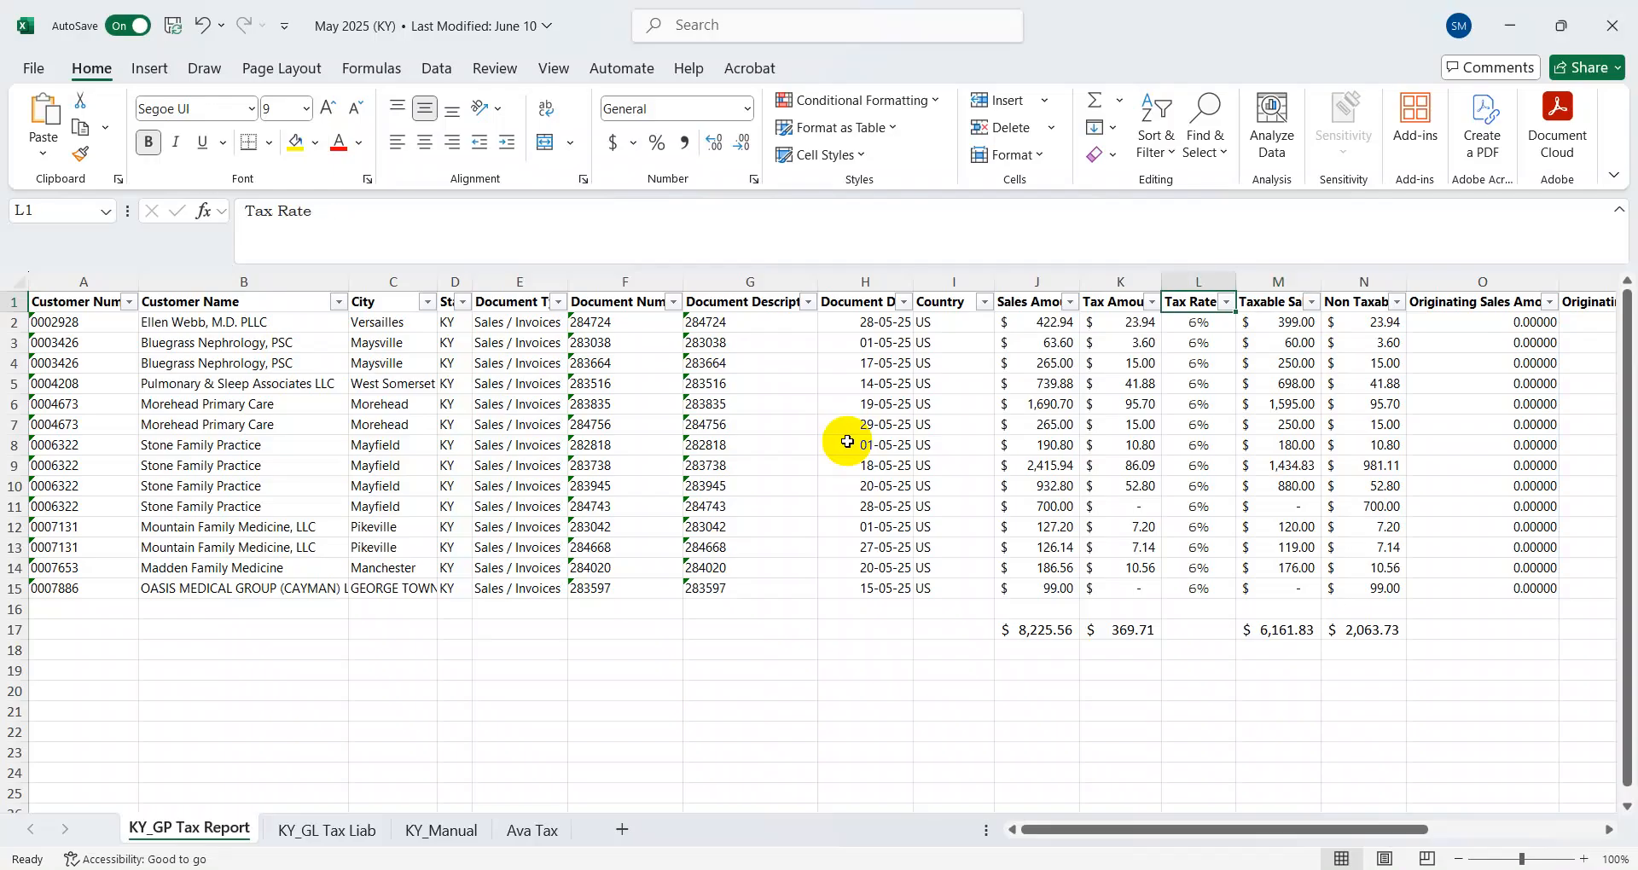
{"action": "key", "text": "Left"}
{"action": "key", "text": "Left"}
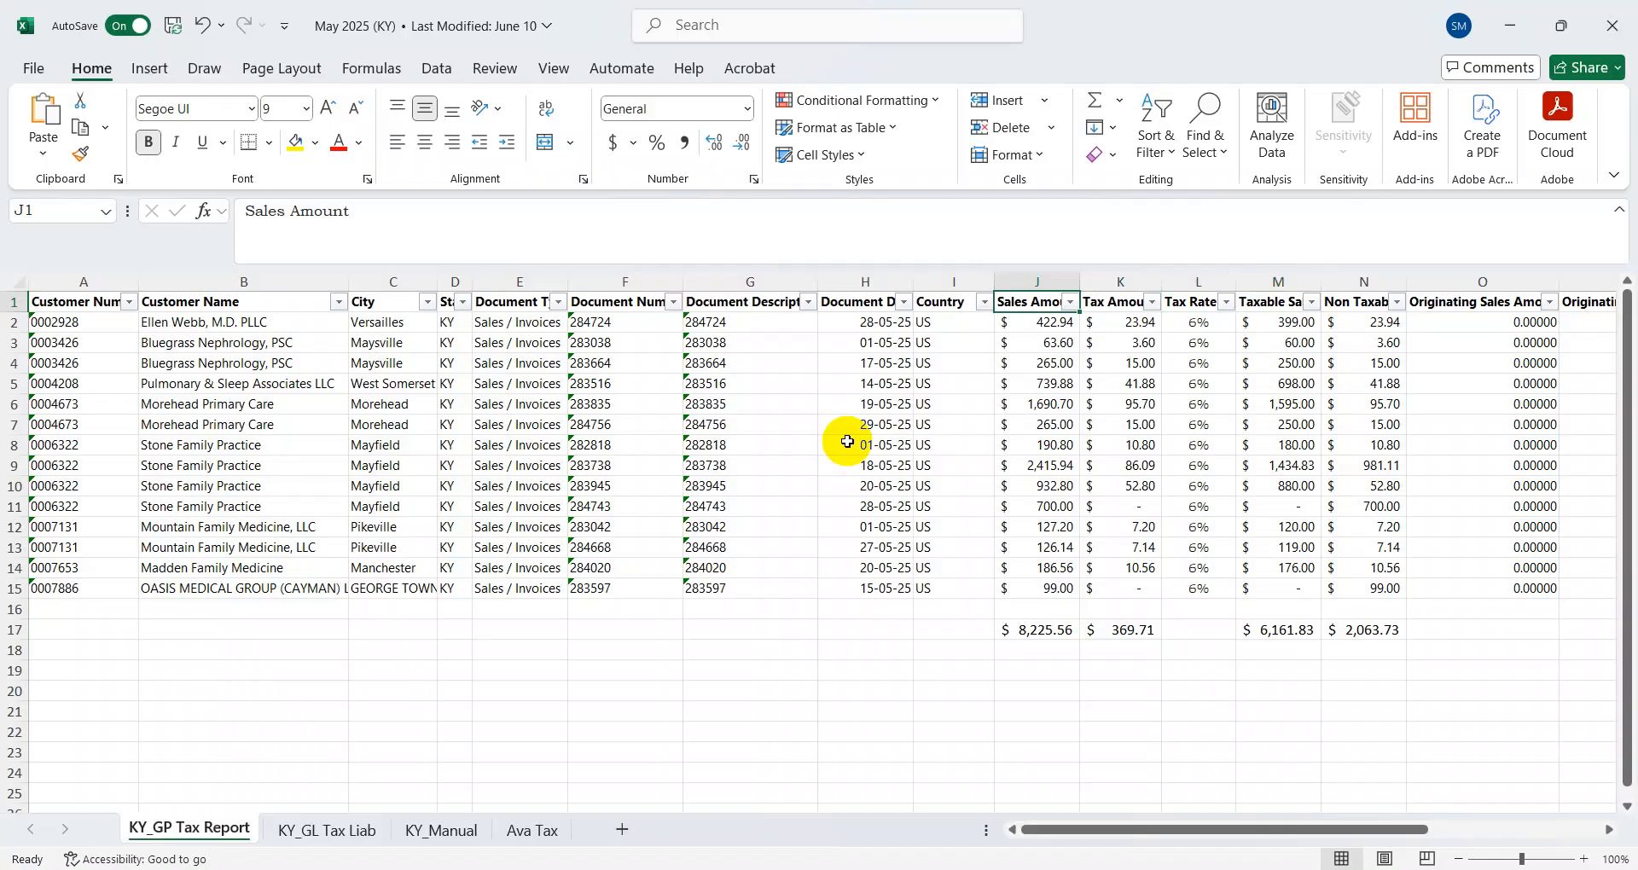
Examine the first invoice row's sales amount, tax amount, customer name and state.
{"action": "key", "text": "Down"}
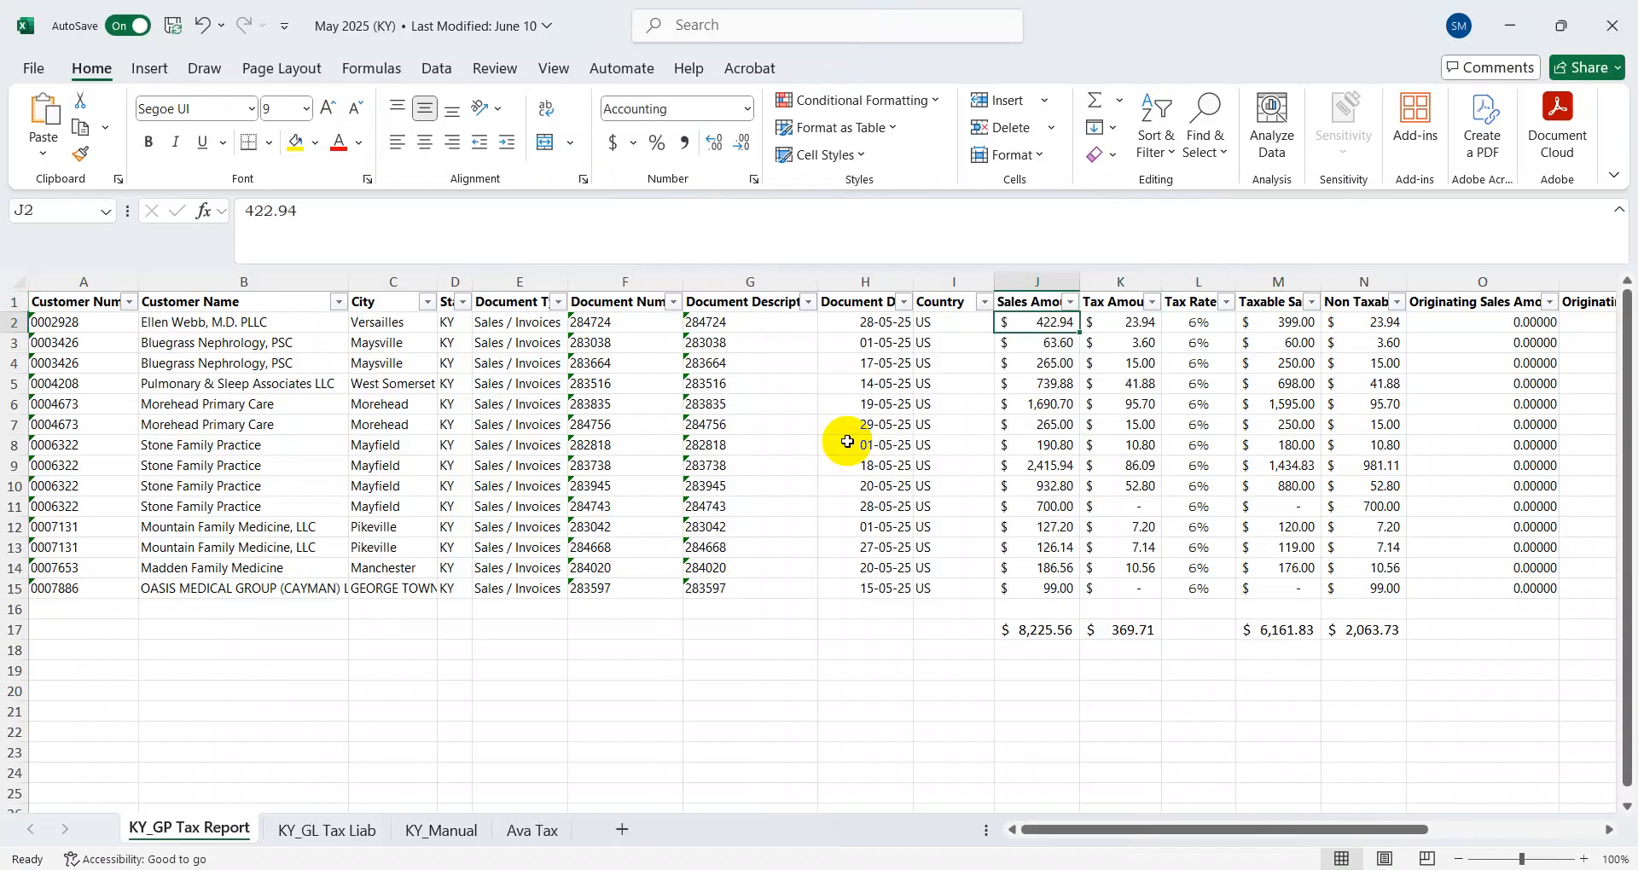
{"action": "key", "text": "Right"}
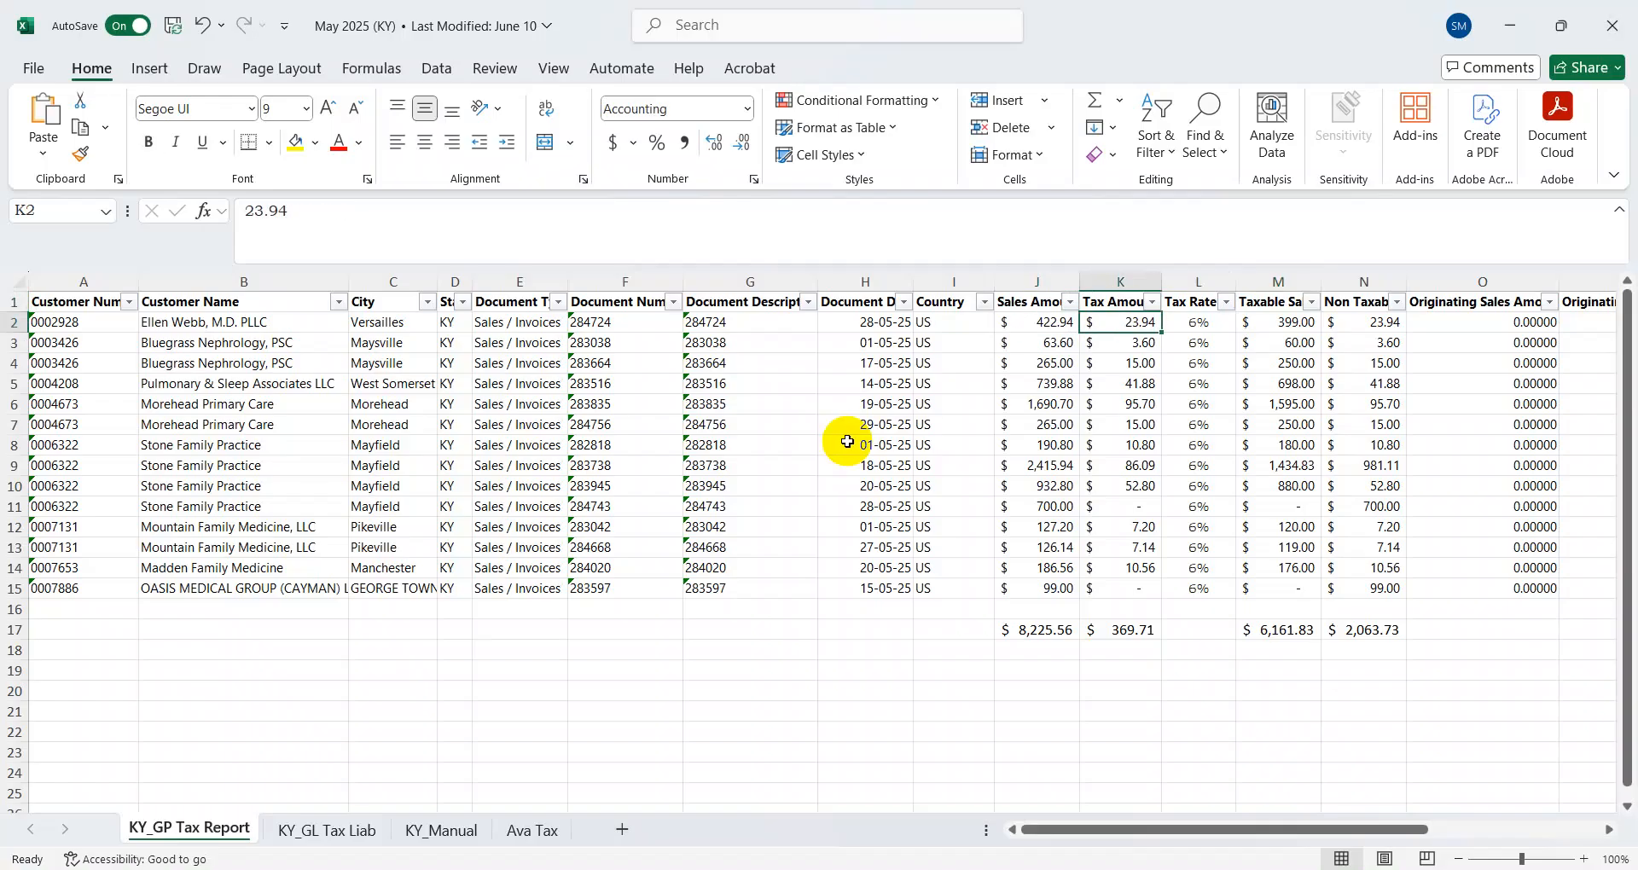
{"action": "key", "text": "Left"}
{"action": "key", "text": "Left"}
{"action": "key", "text": "Left"}
{"action": "key", "text": "Left"}
{"action": "key", "text": "Left"}
{"action": "key", "text": "Left"}
{"action": "key", "text": "Left"}
{"action": "key", "text": "Left"}
{"action": "key", "text": "Left"}
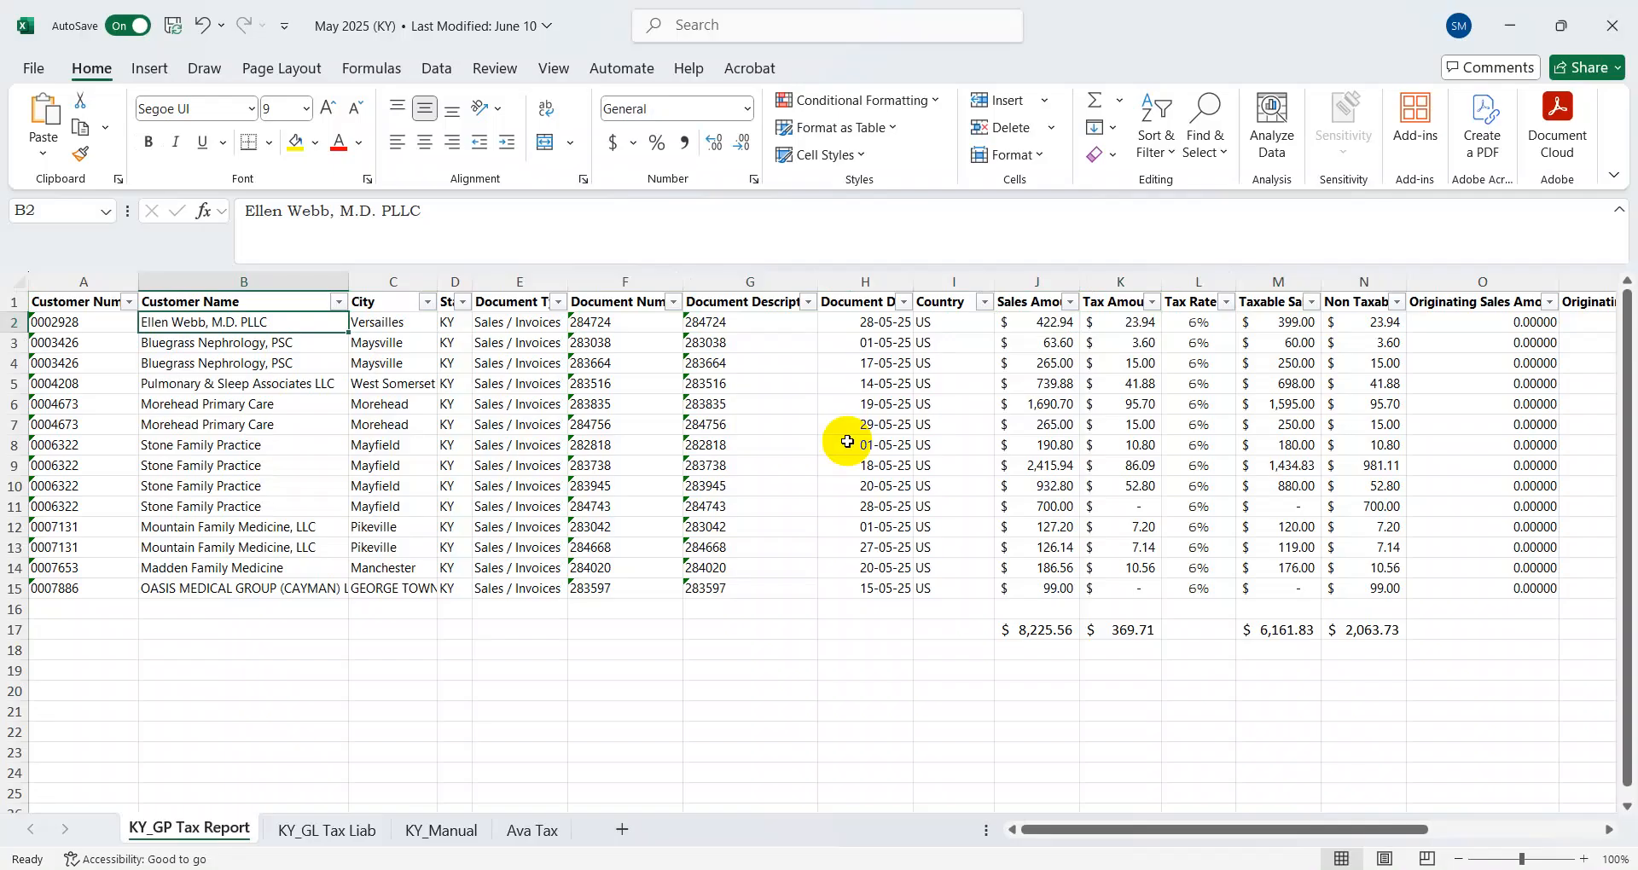
{"action": "key", "text": "Right"}
{"action": "key", "text": "Right"}
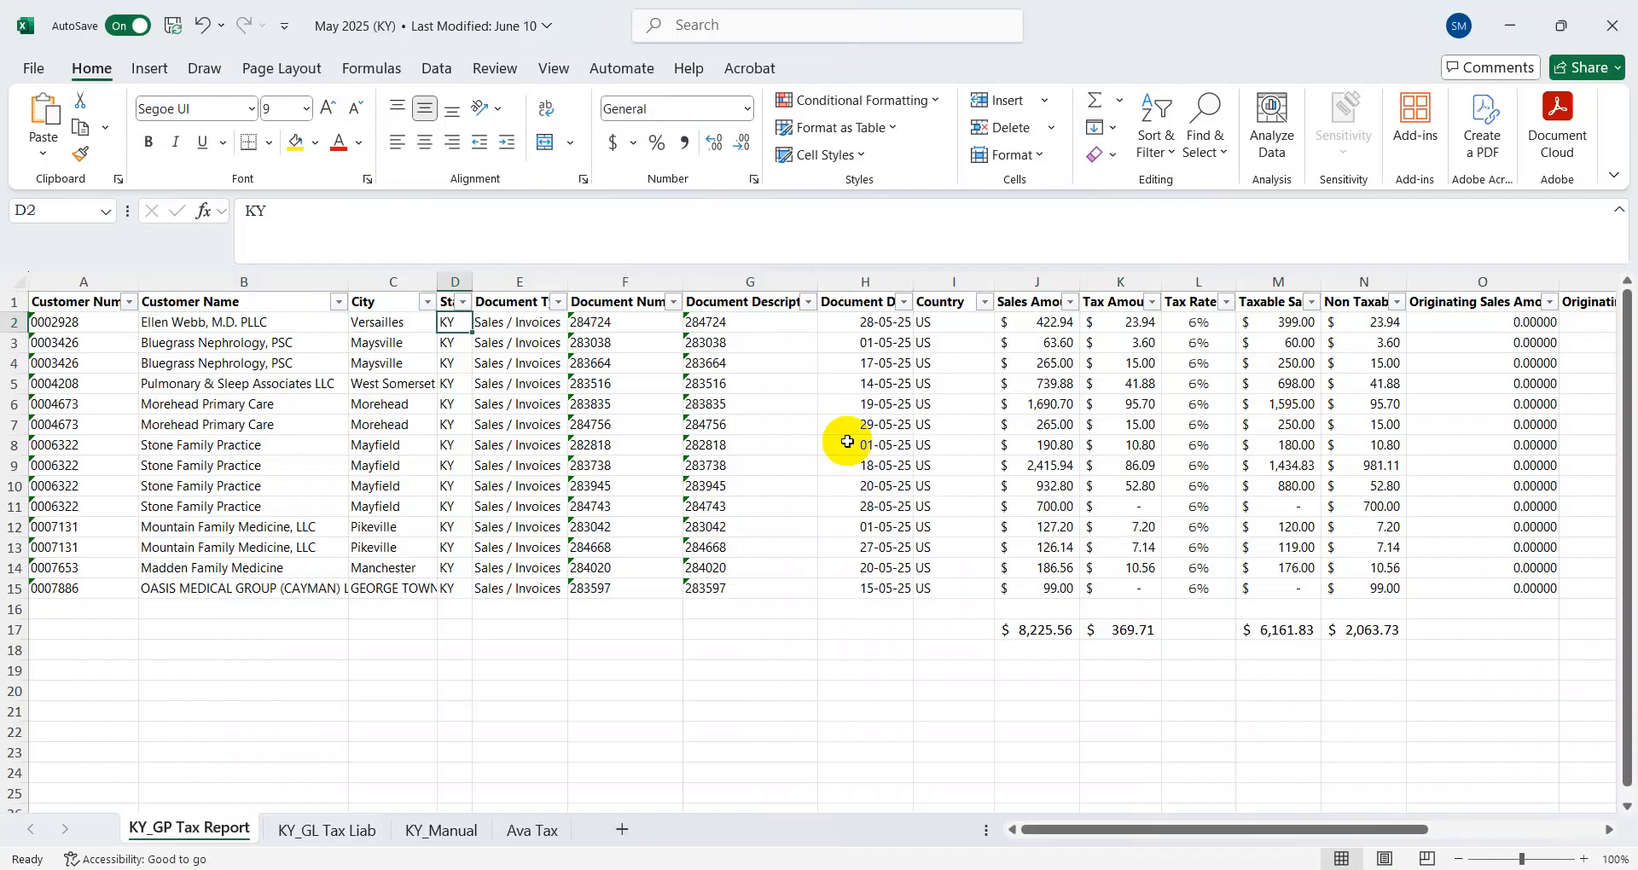
Check the state entries of the invoice rows down to row 14.
{"action": "key", "text": "Down"}
{"action": "key", "text": "Down"}
{"action": "key", "text": "Down"}
{"action": "key", "text": "Down"}
{"action": "key", "text": "Down"}
{"action": "key", "text": "Down"}
{"action": "key", "text": "Down"}
{"action": "key", "text": "Down"}
{"action": "key", "text": "Down"}
{"action": "key", "text": "Down"}
{"action": "key", "text": "Down"}
{"action": "key", "text": "Down"}
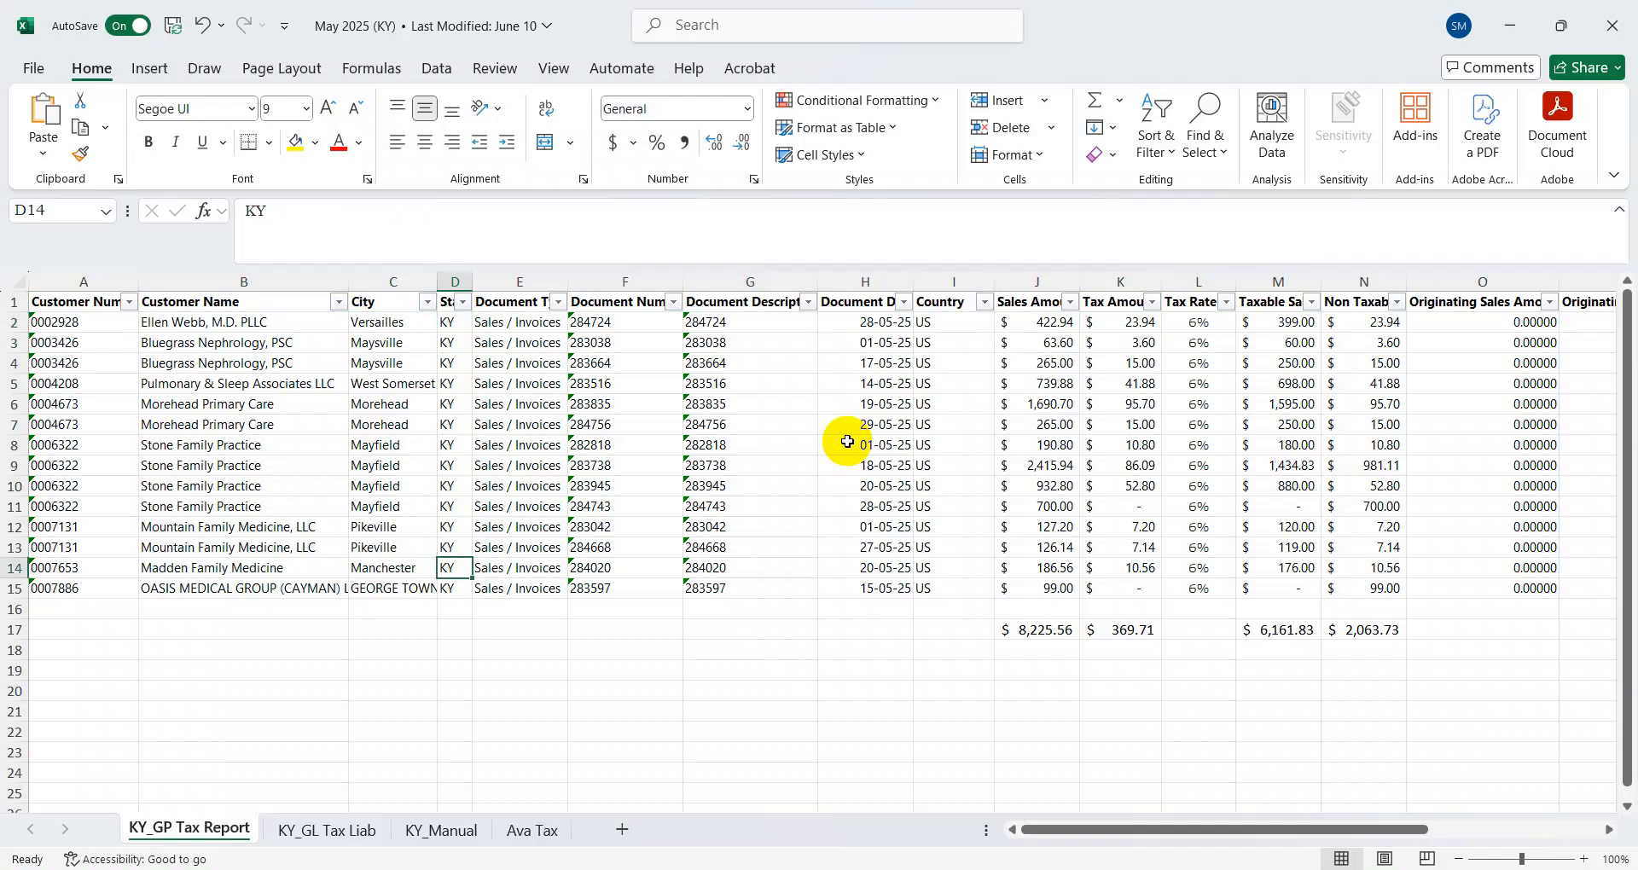
Switch to the KY Taxpayer Portal in the browser and start filing a form.
{"action": "key", "text": "alt+Tab"}
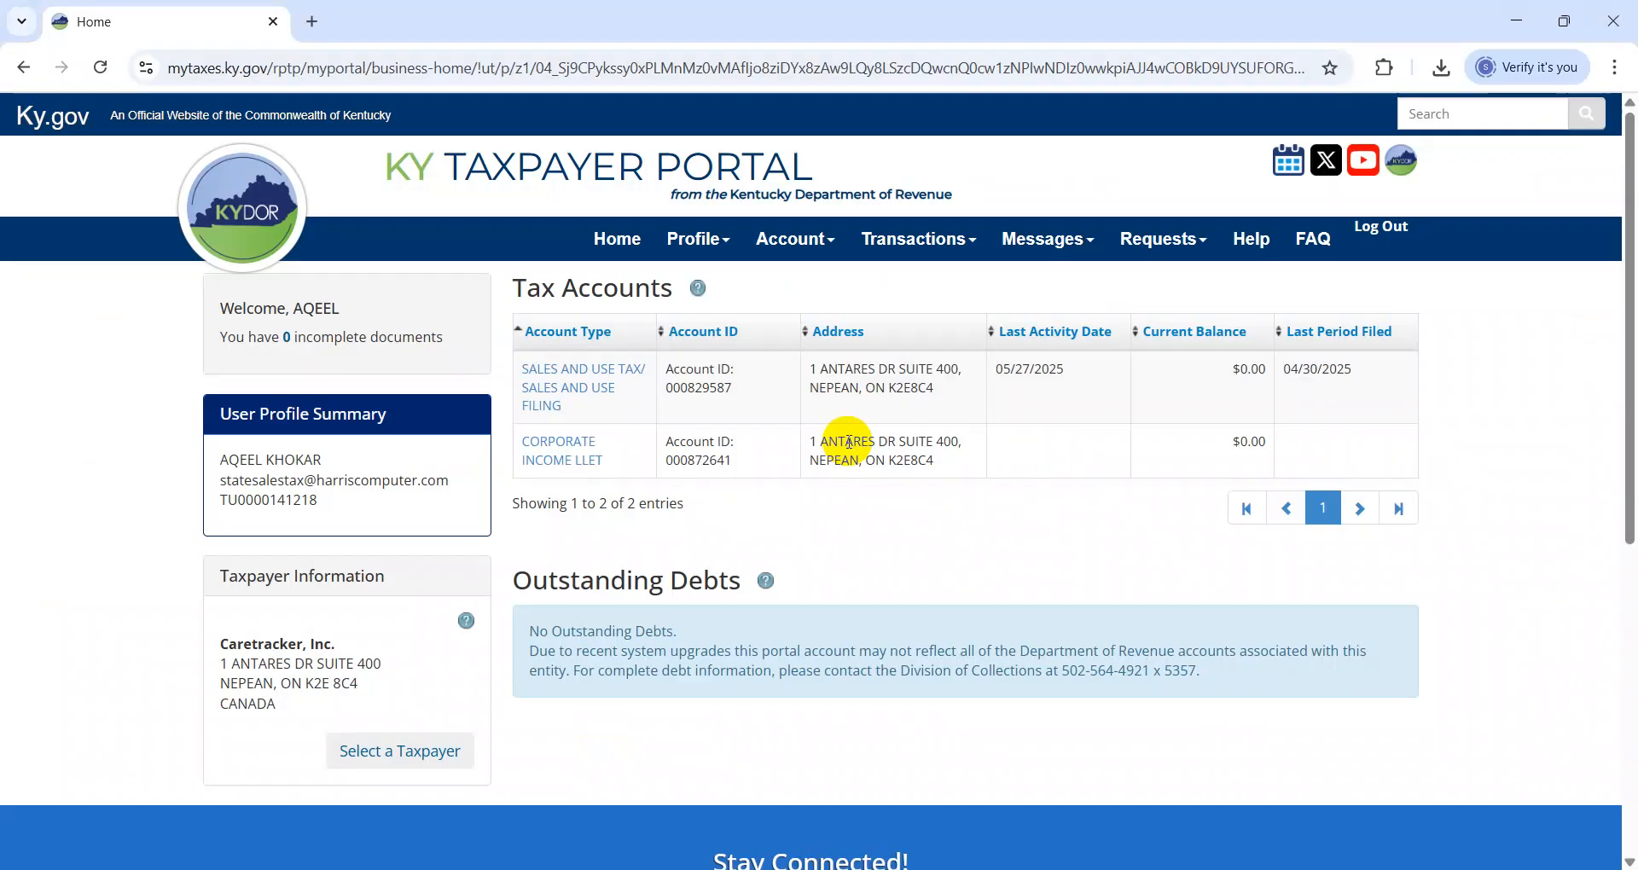
{"action": "left_click_drag", "start_coordinate": [1630, 335], "coordinate": [1635, 461]}
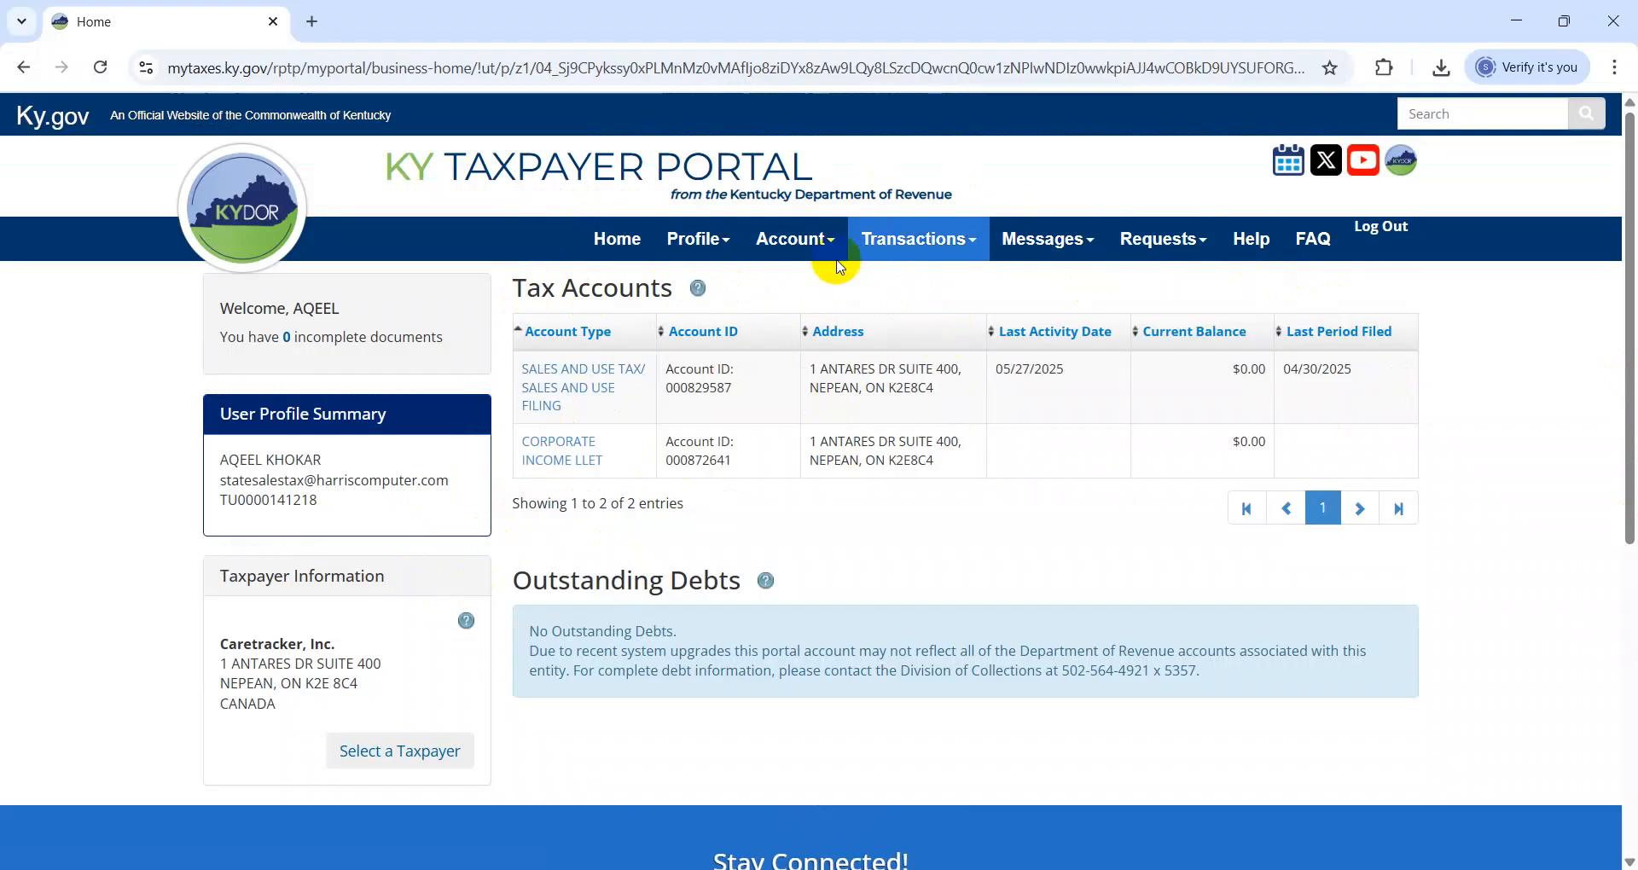
{"action": "left_click", "coordinate": [918, 249]}
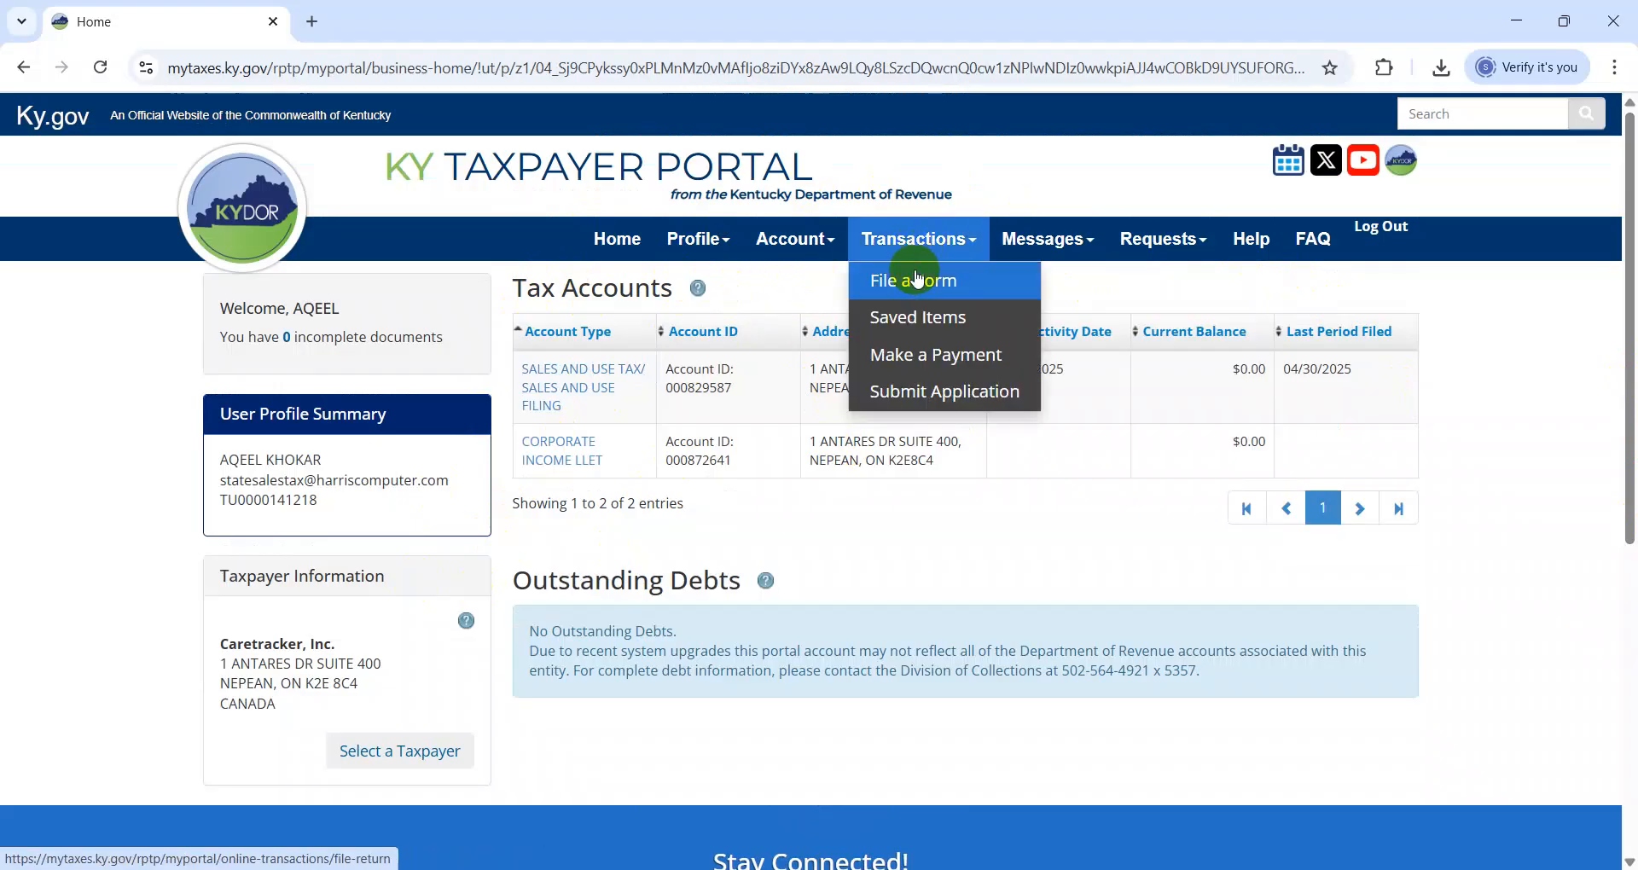
{"action": "left_click", "coordinate": [935, 290]}
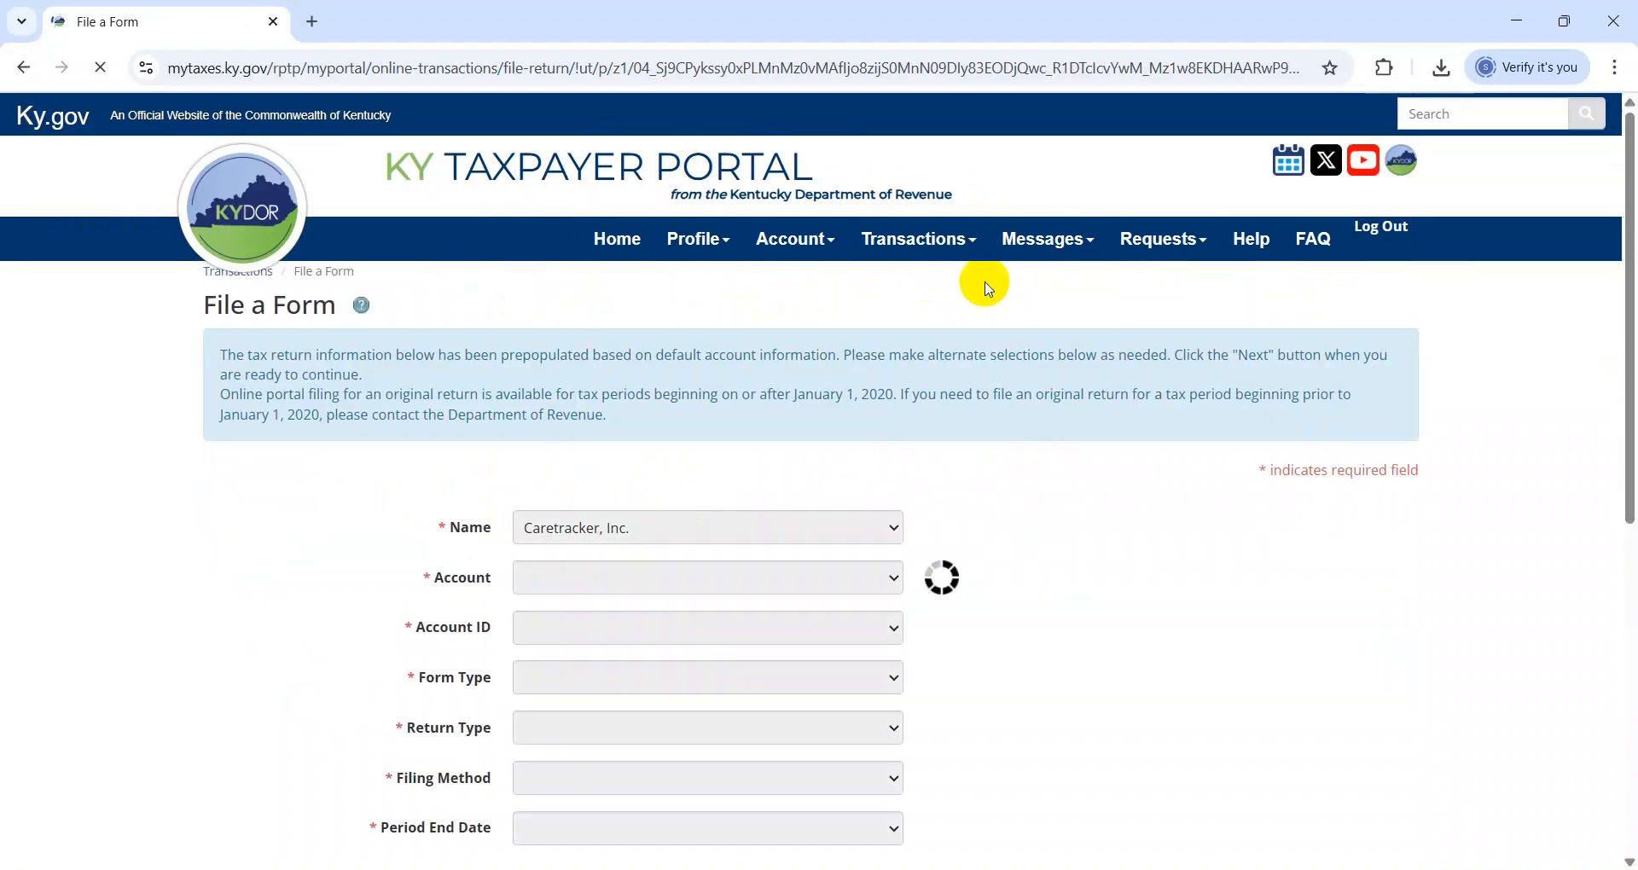
Select the Sales and Use Tax/Sales and Use Filing account with the Sales and Use Tax Worksheet form type.
{"action": "scroll", "coordinate": [1620, 319], "scroll_direction": "down", "scroll_amount": 4}
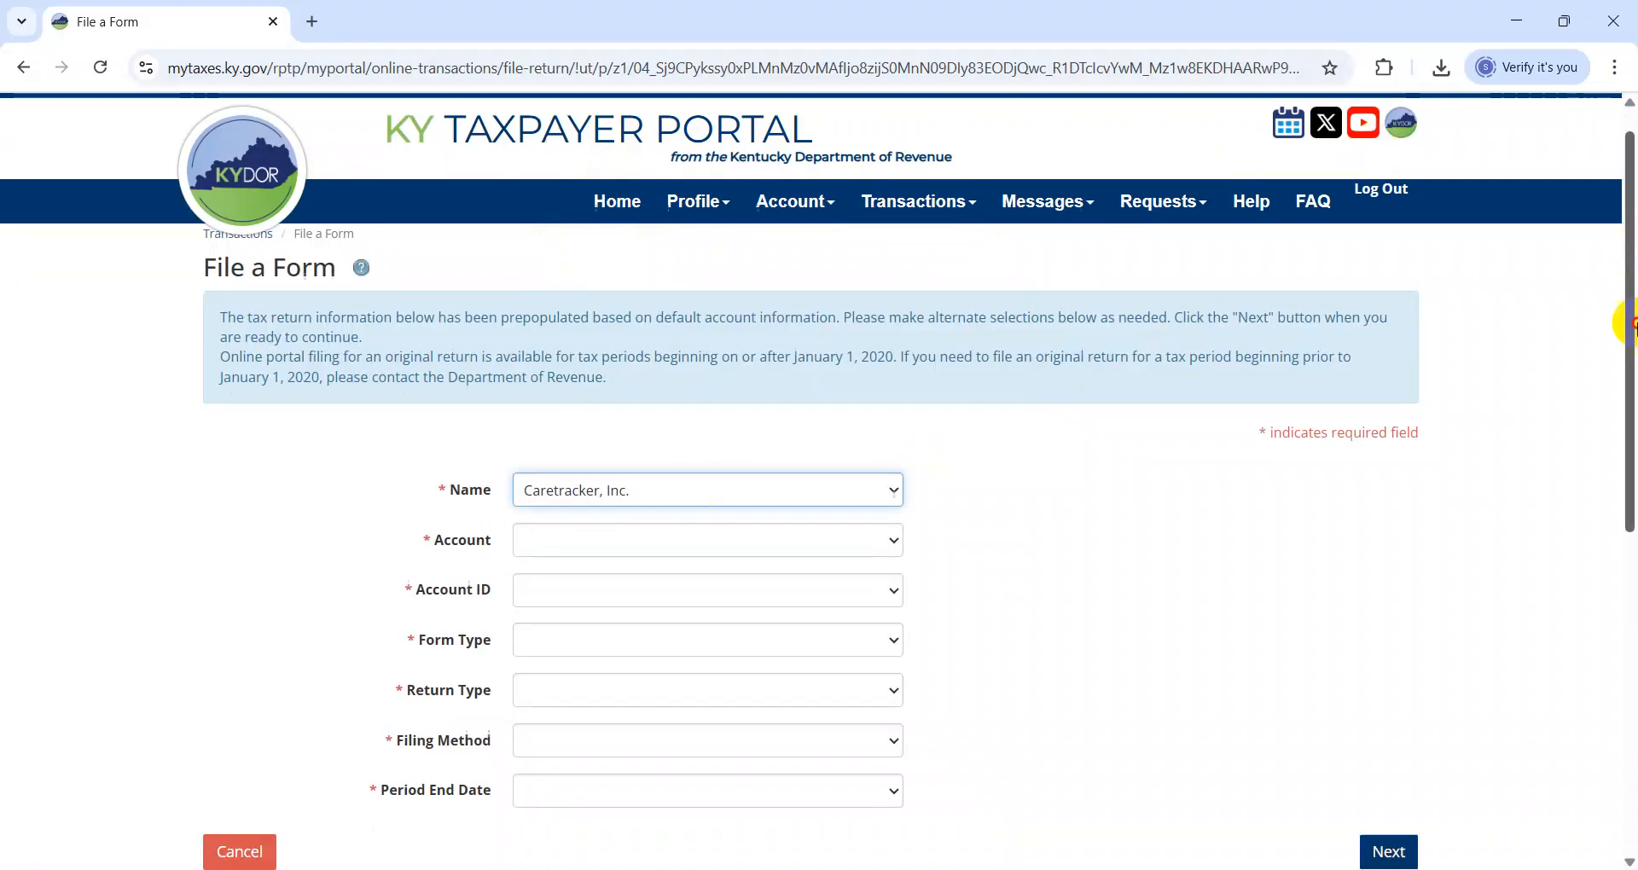
{"action": "left_click", "coordinate": [730, 204]}
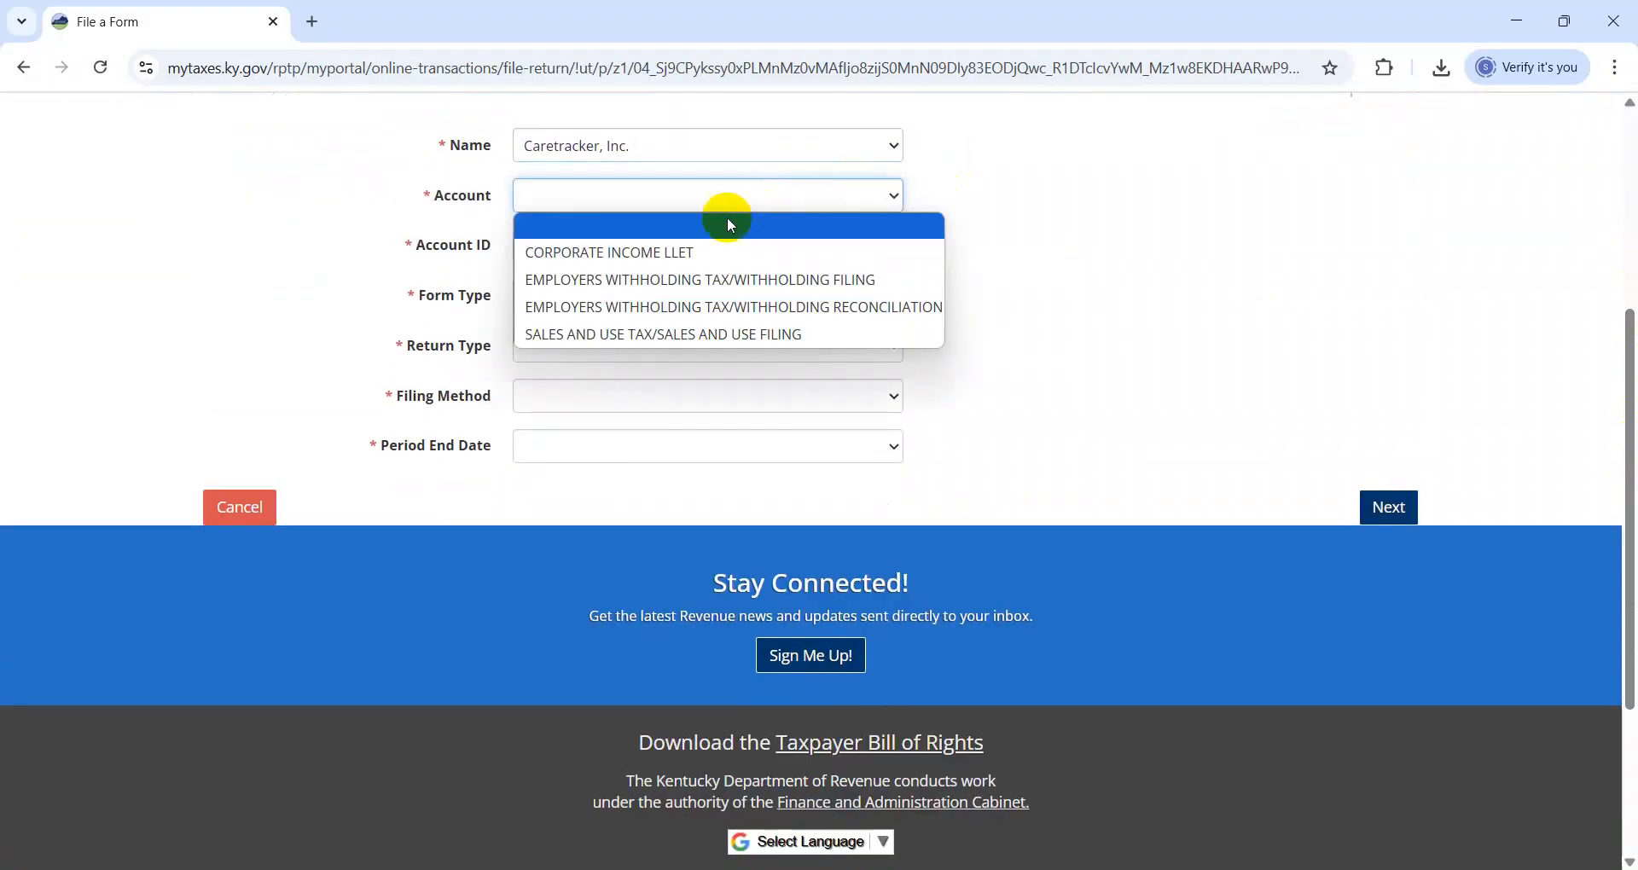
{"action": "left_click", "coordinate": [662, 337]}
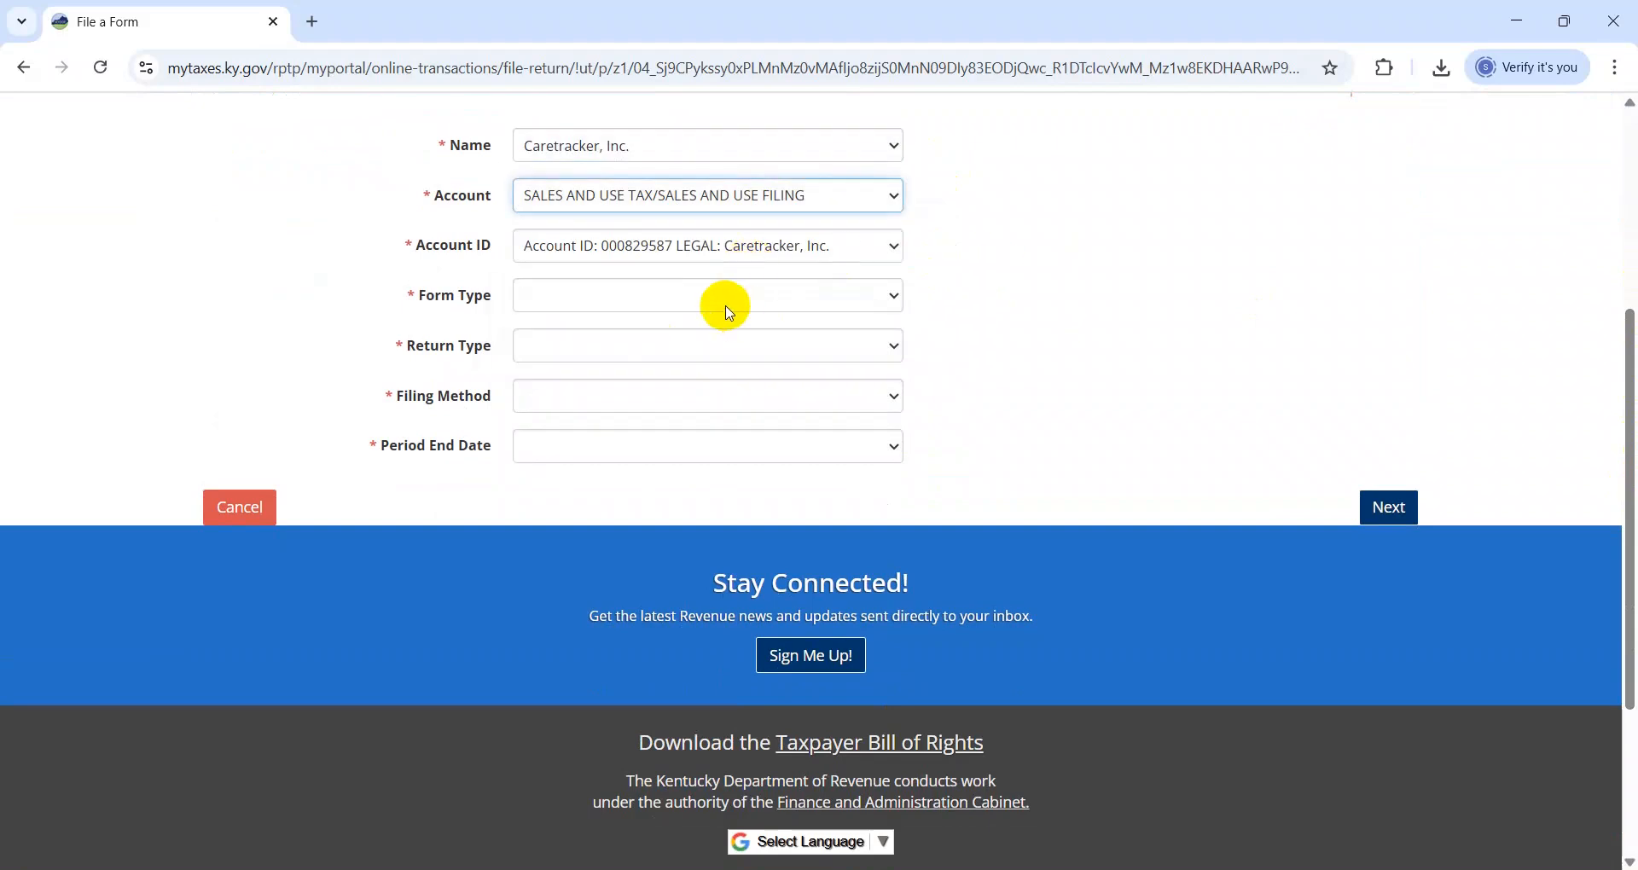
{"action": "left_click", "coordinate": [725, 304]}
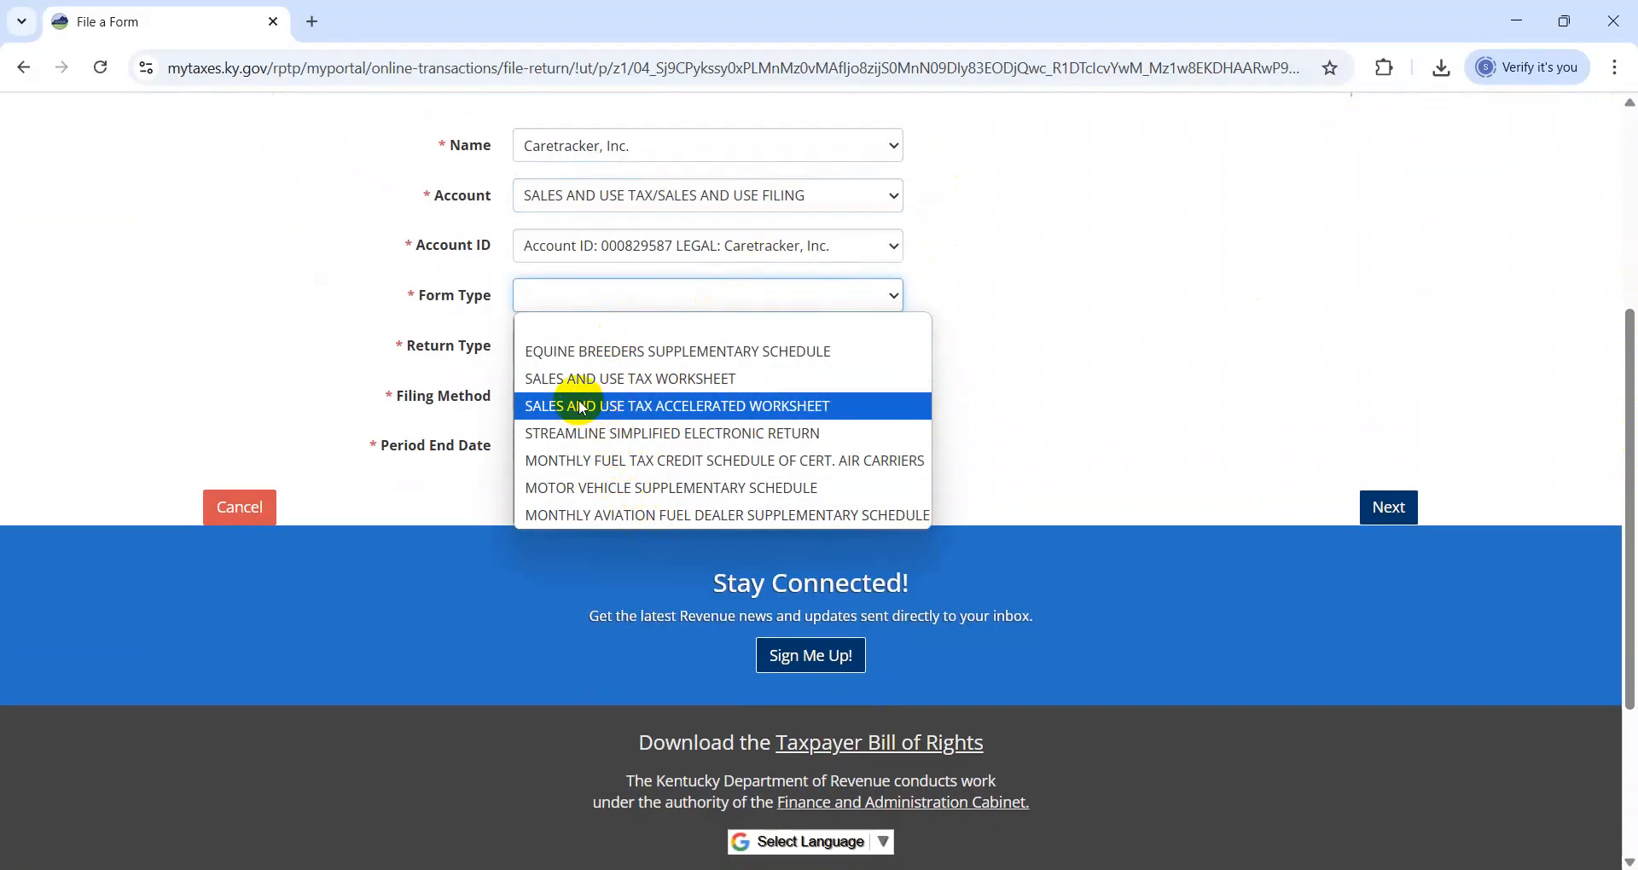
{"action": "left_click", "coordinate": [622, 384]}
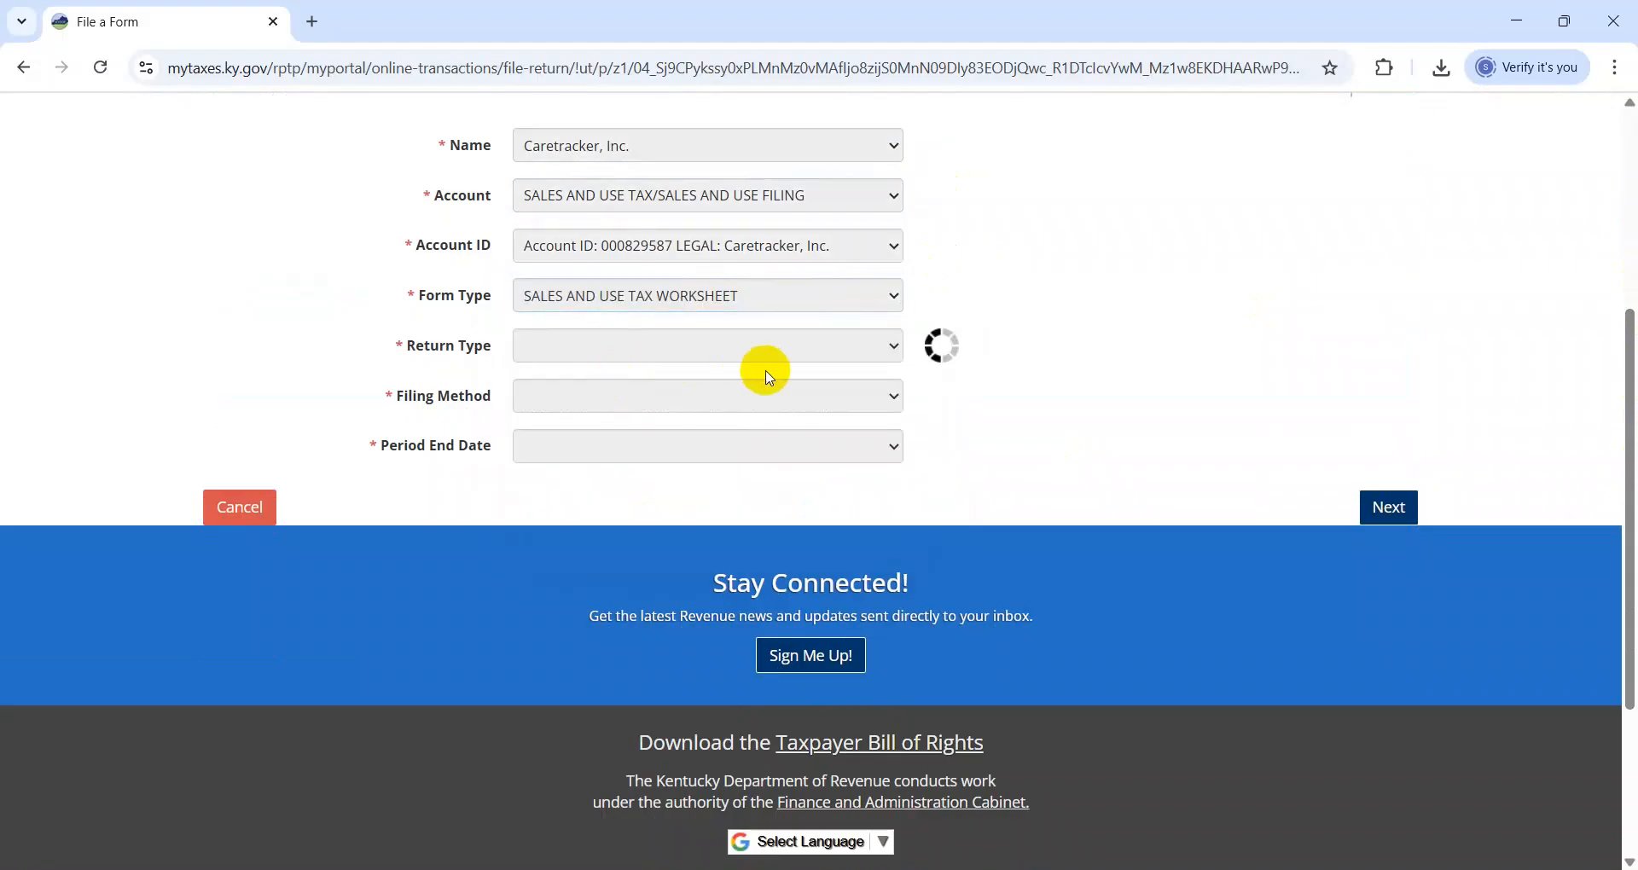
Choose Original Return as return type and 5/1/2025-5/31/2025 as the period, and continue to the return.
{"action": "left_click", "coordinate": [642, 360]}
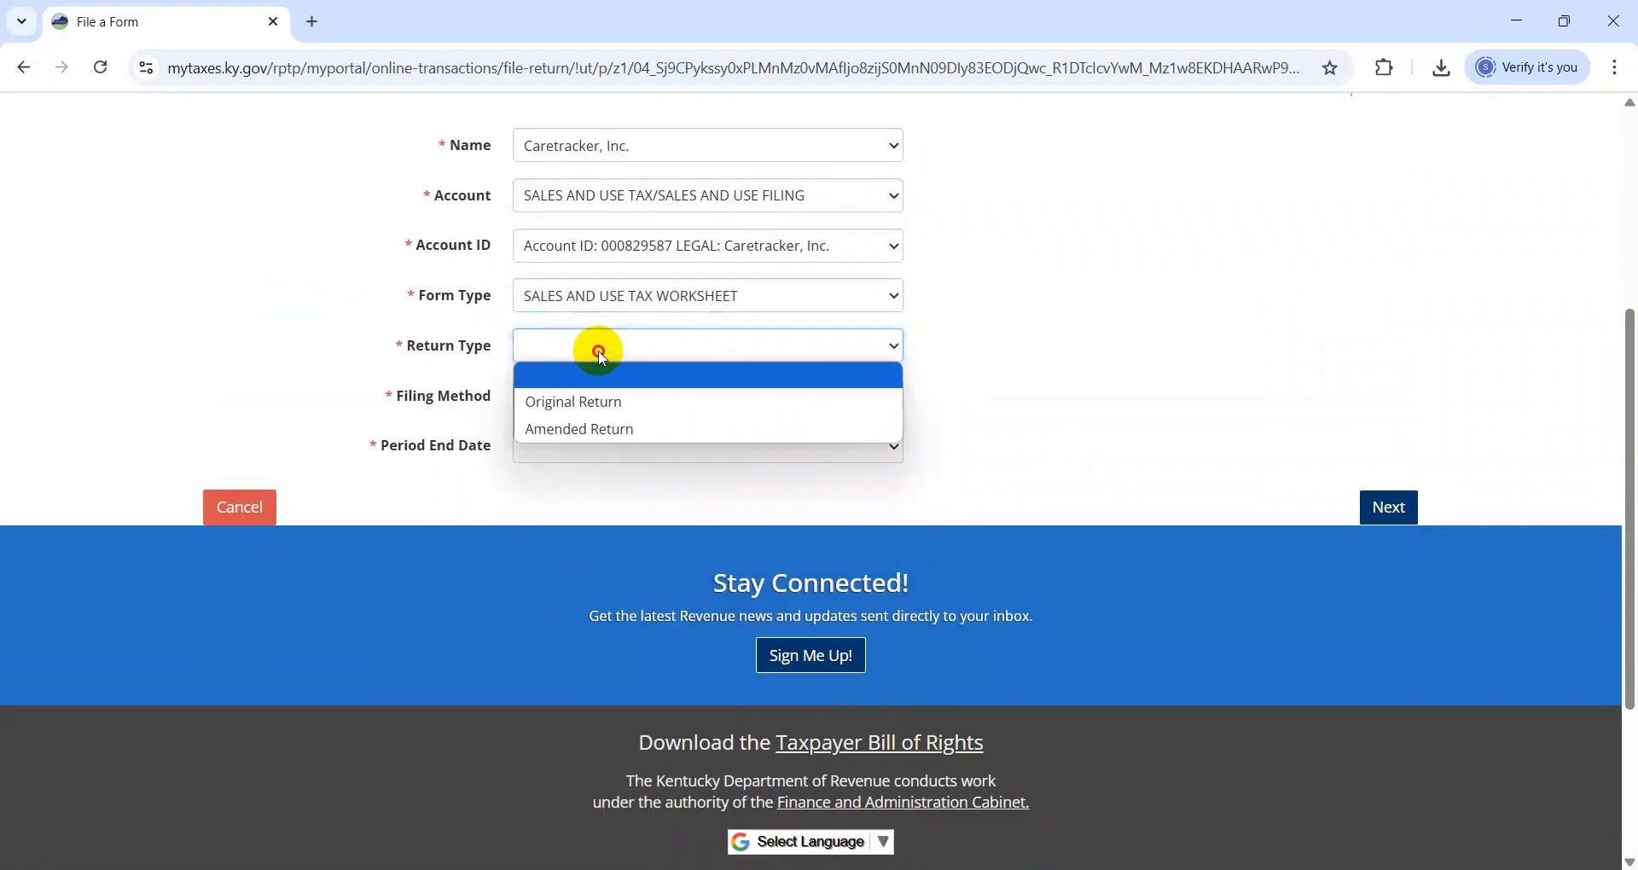
{"action": "left_click", "coordinate": [597, 400]}
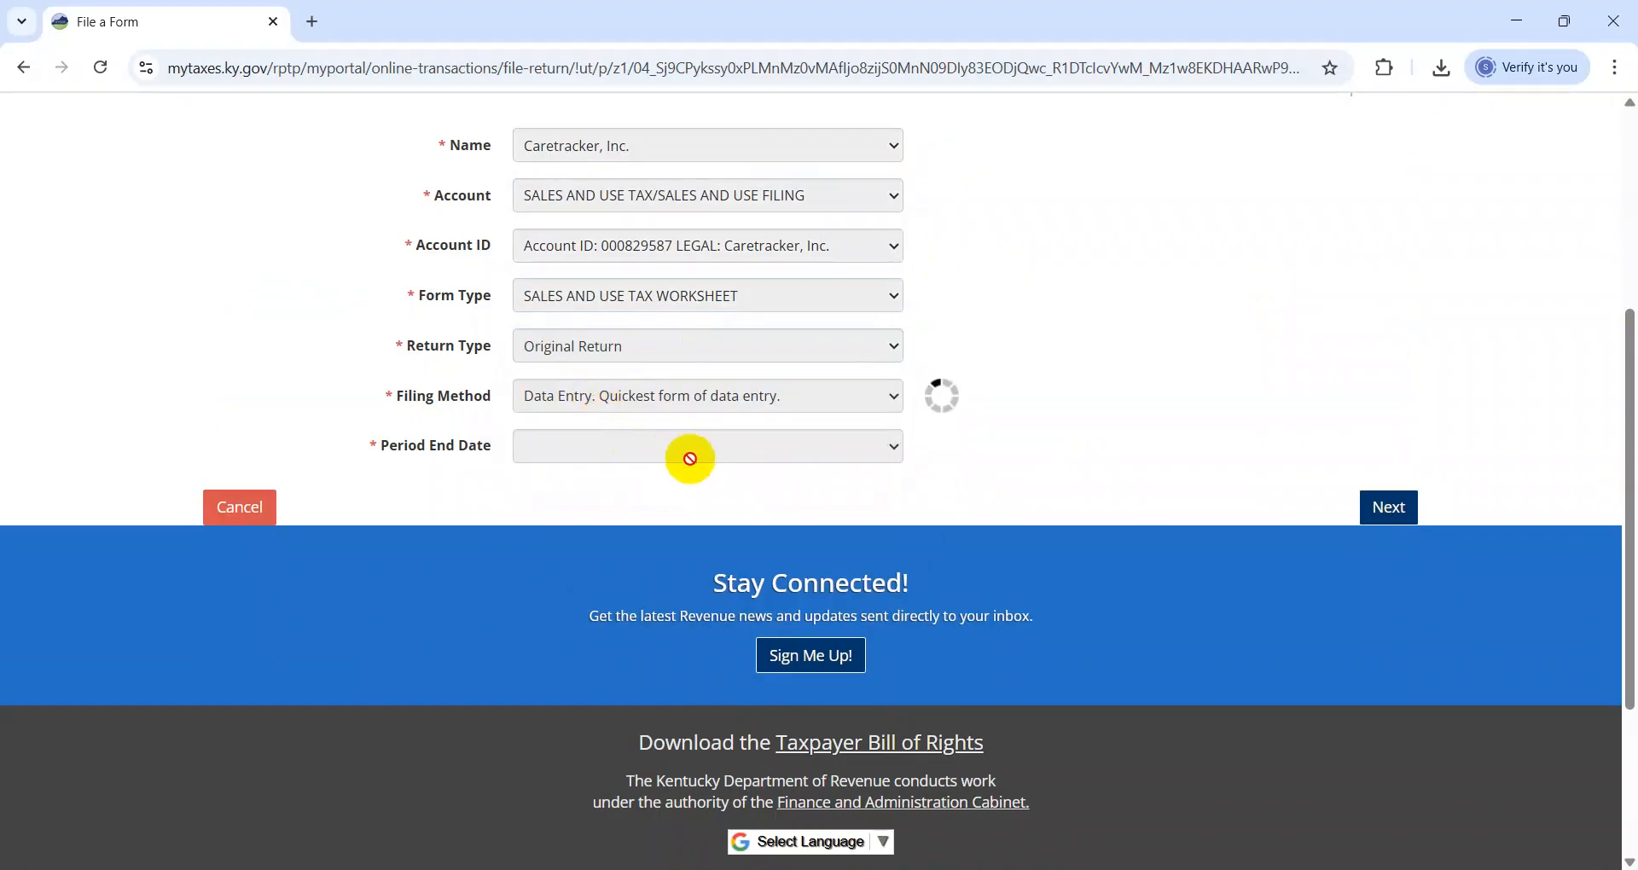
{"action": "left_click", "coordinate": [728, 353]}
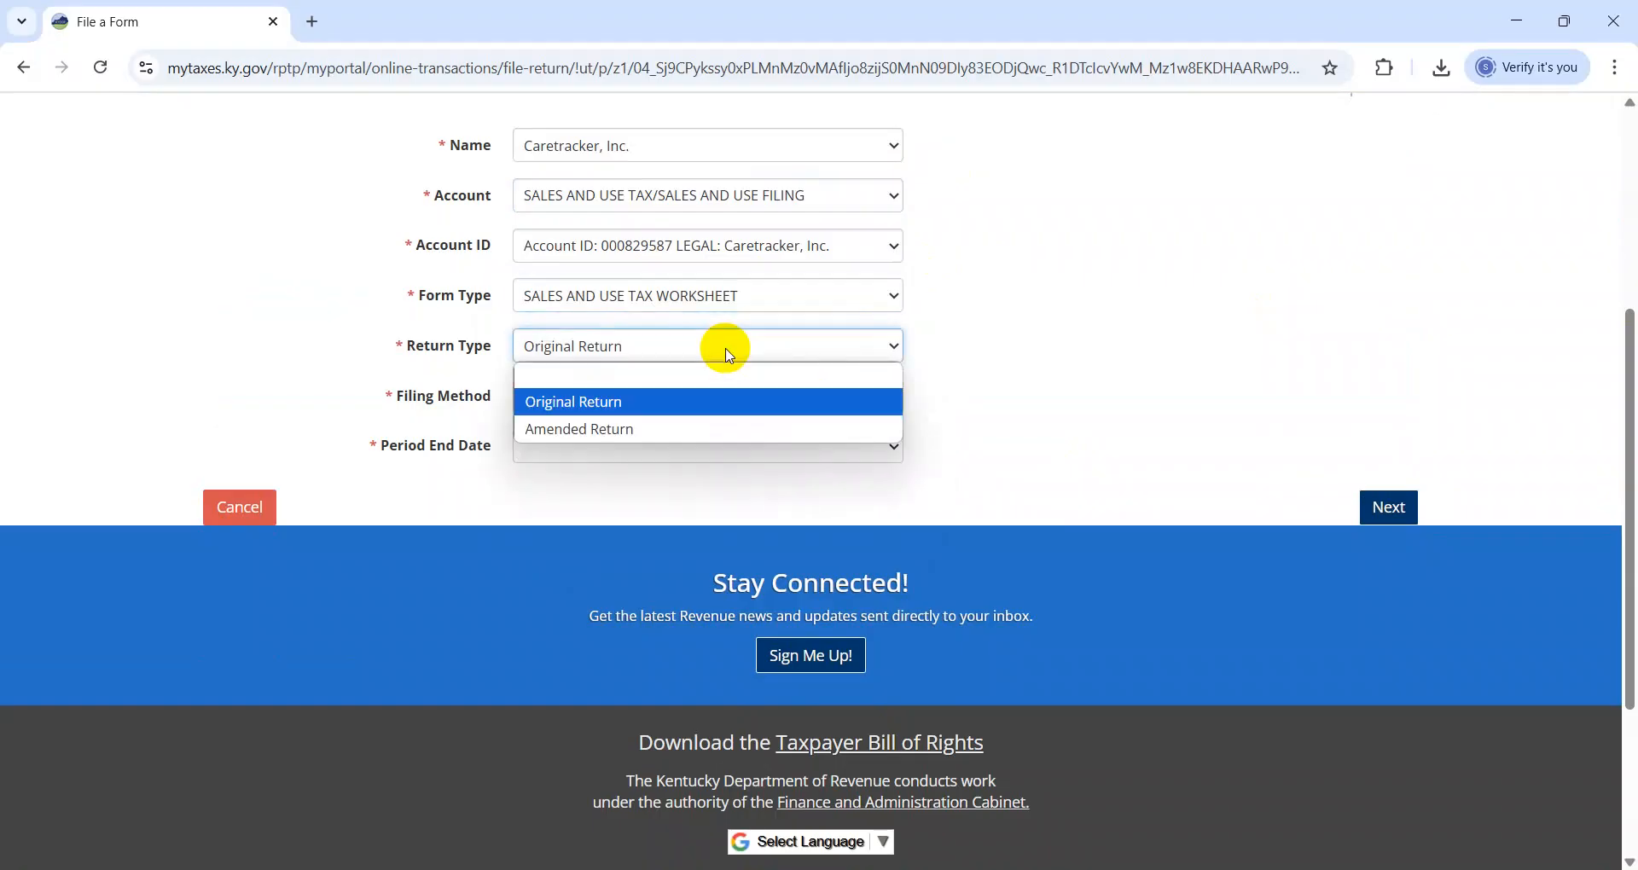
{"action": "left_click", "coordinate": [1092, 298]}
{"action": "left_click", "coordinate": [787, 449]}
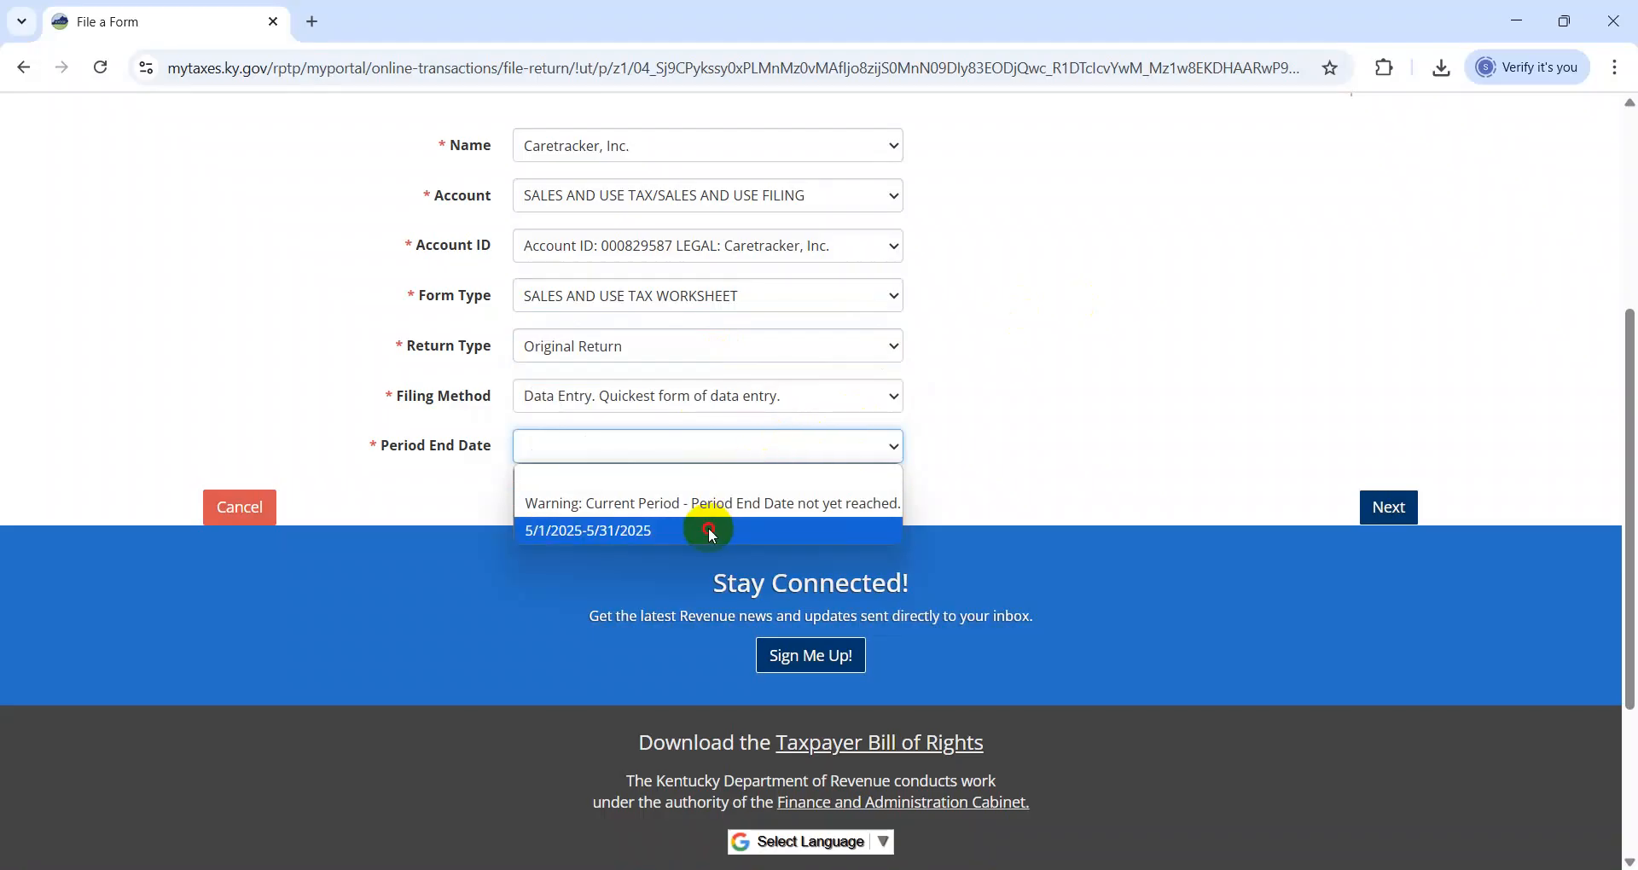
{"action": "left_click", "coordinate": [712, 532]}
{"action": "left_click", "coordinate": [1367, 498]}
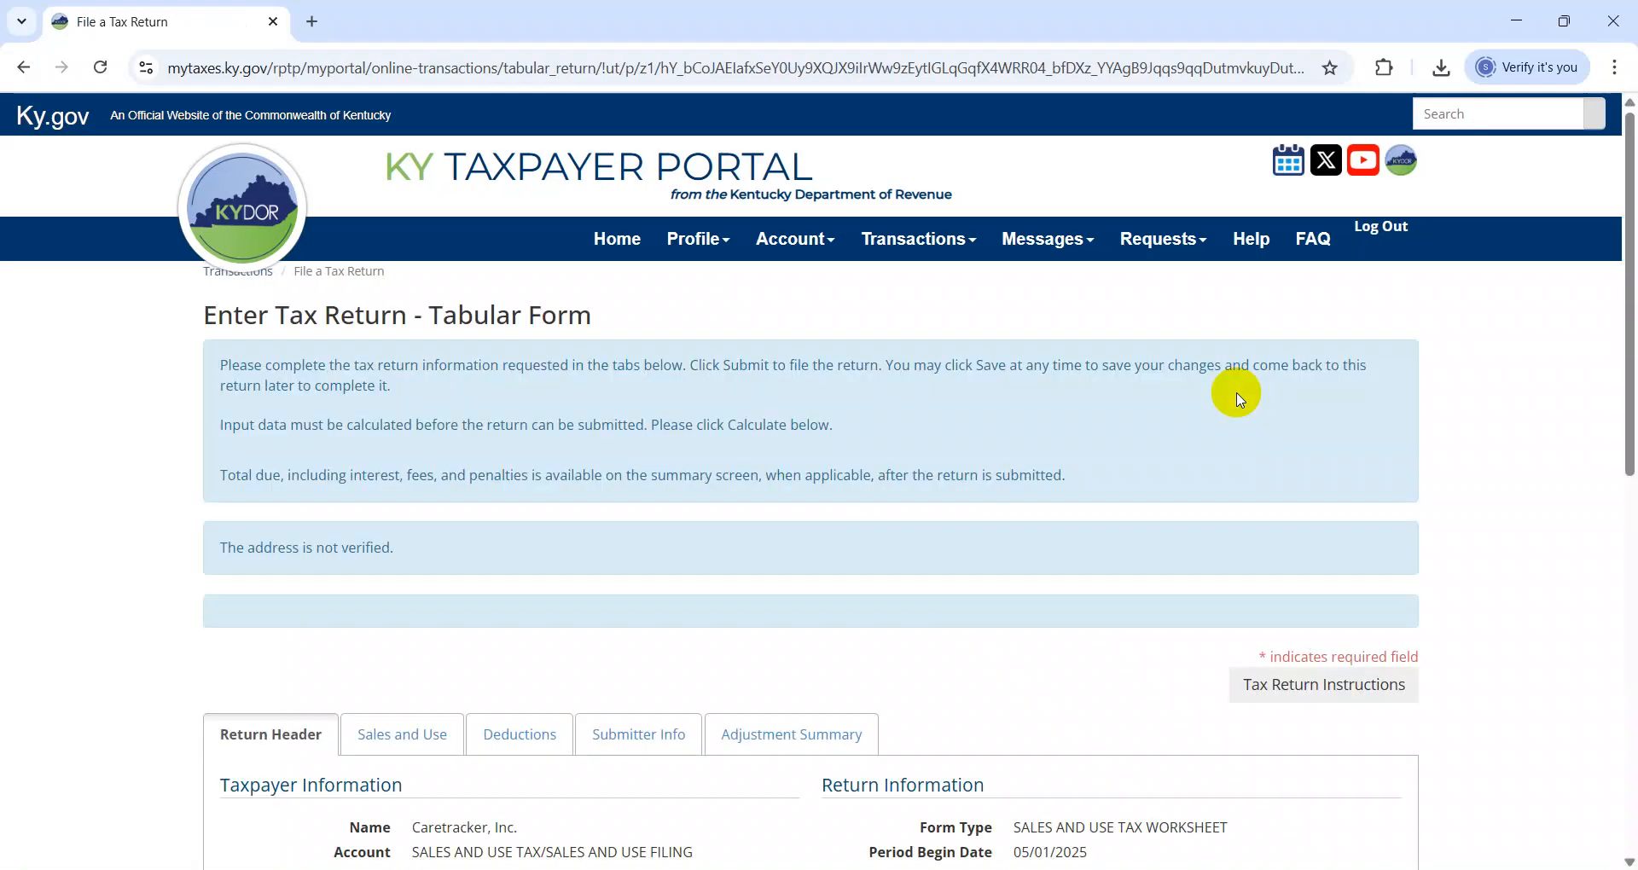
Look up the Sales Amount total in the Excel report and enter 8,225.56 as Total Receipts on line 1 of the return.
{"action": "scroll", "coordinate": [1631, 414], "scroll_direction": "down", "scroll_amount": 2}
{"action": "scroll", "coordinate": [1631, 414], "scroll_direction": "down", "scroll_amount": 5}
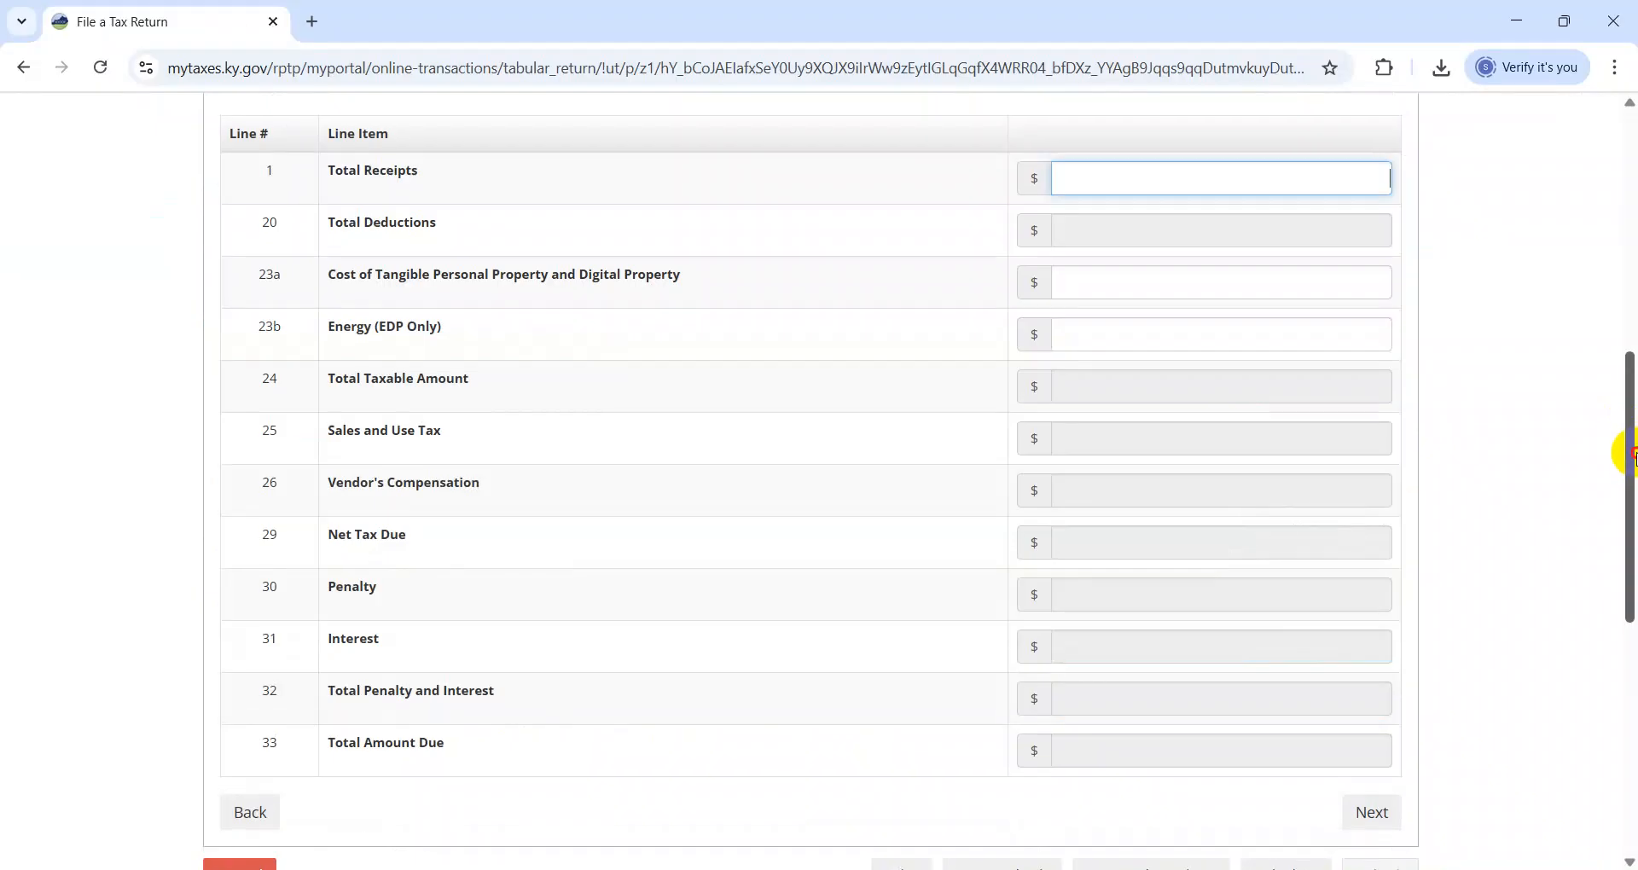
{"action": "scroll", "coordinate": [1624, 450], "scroll_direction": "up", "scroll_amount": 1}
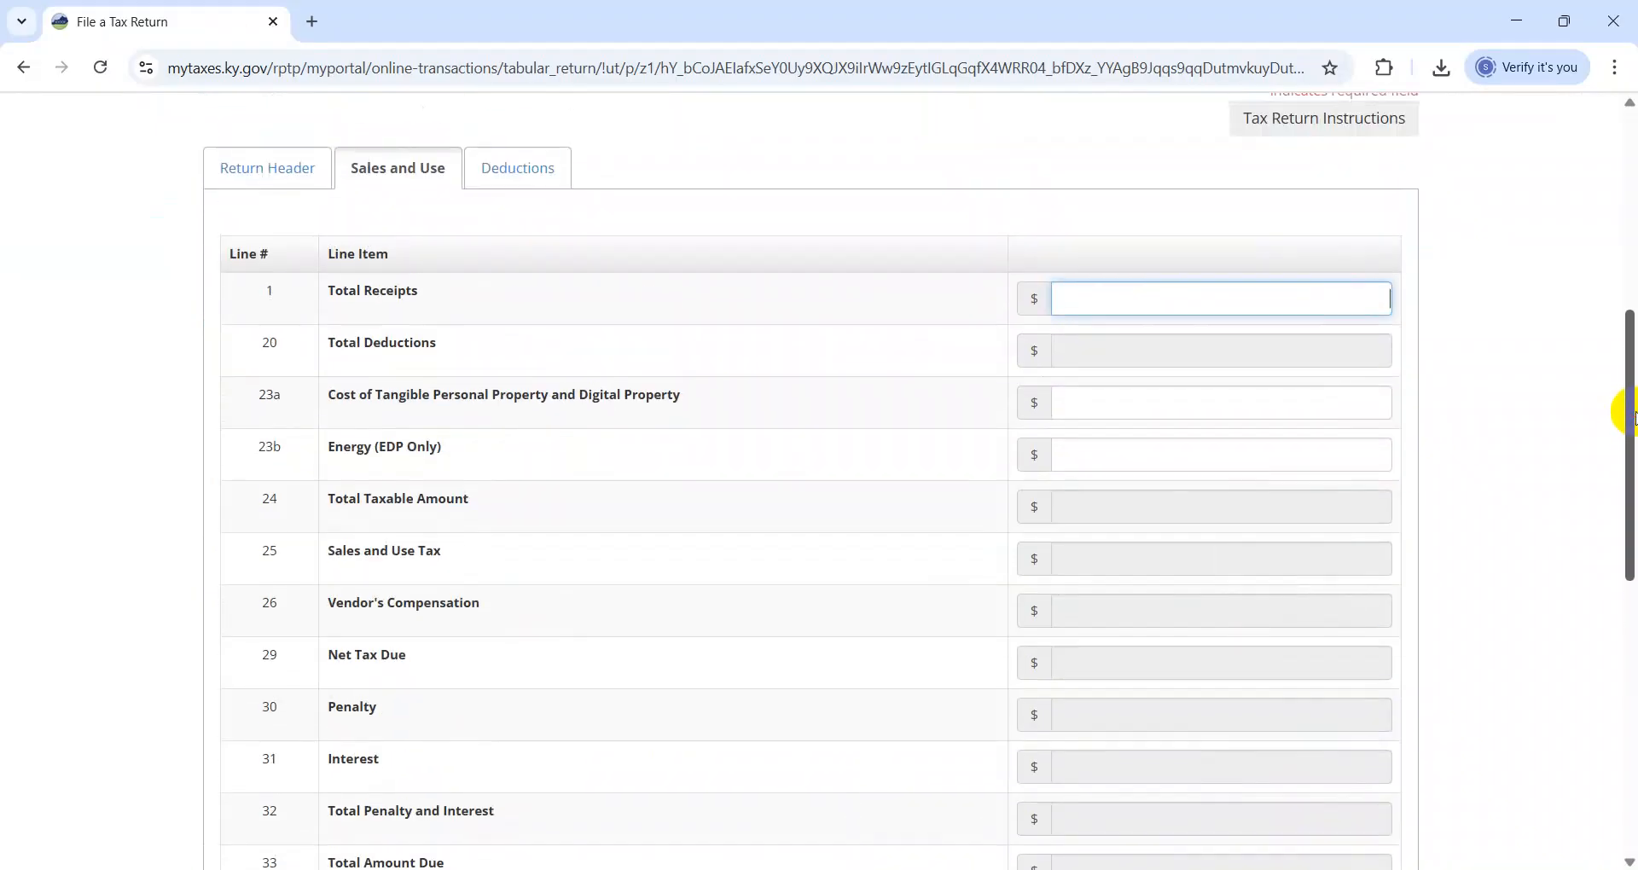
{"action": "left_click", "coordinate": [1158, 294]}
{"action": "key", "text": "alt+Tab"}
{"action": "key", "text": "Right"}
{"action": "key", "text": "Right"}
{"action": "key", "text": "Right"}
{"action": "key", "text": "Right"}
{"action": "key", "text": "Right"}
{"action": "key", "text": "Right"}
{"action": "key", "text": "Right"}
{"action": "key", "text": "Down"}
{"action": "key", "text": "Down"}
{"action": "key", "text": "Down"}
{"action": "key", "text": "Left"}
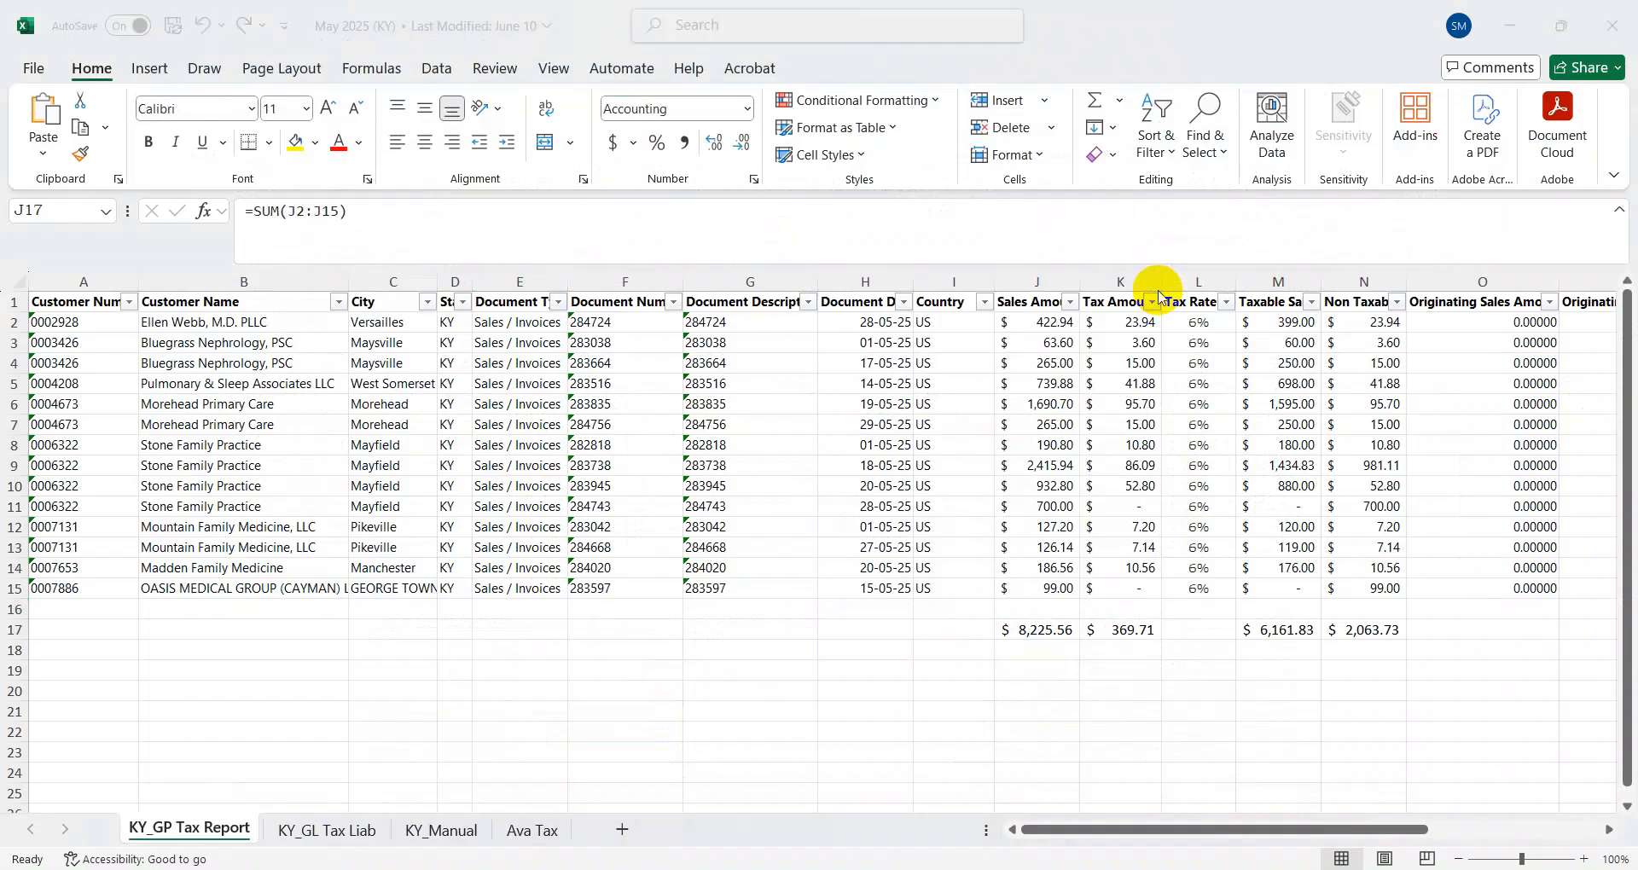
{"action": "key", "text": "alt+Tab"}
{"action": "type", "text": "8,225.56"}
{"action": "key", "text": "Tab"}
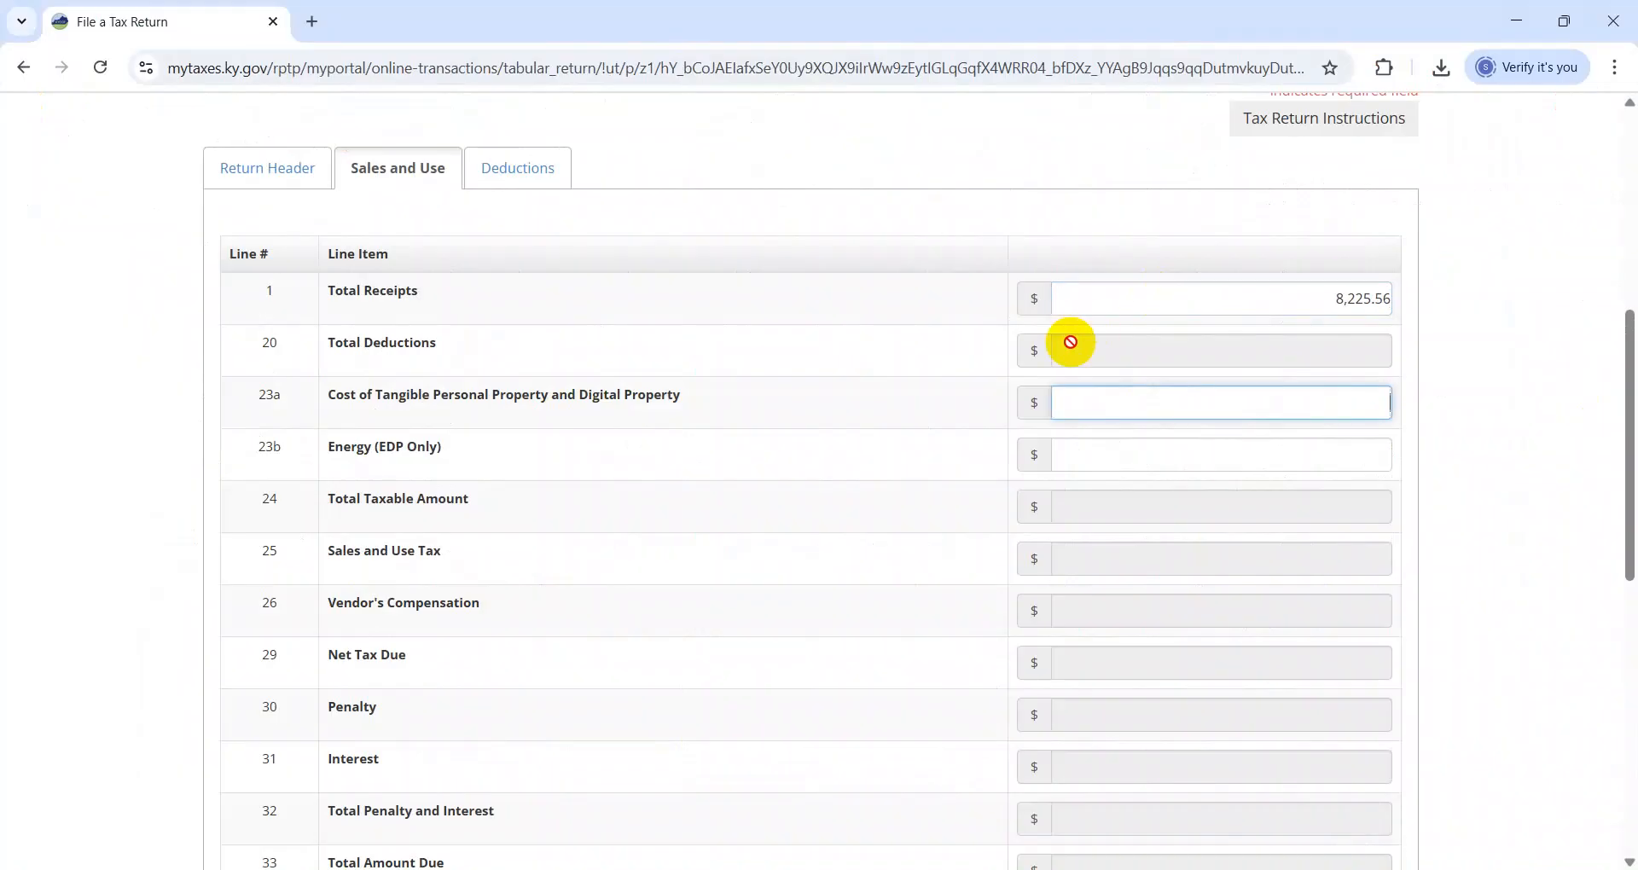
Open the Deductions section of the tax return.
{"action": "left_click_drag", "start_coordinate": [1629, 414], "coordinate": [1631, 642]}
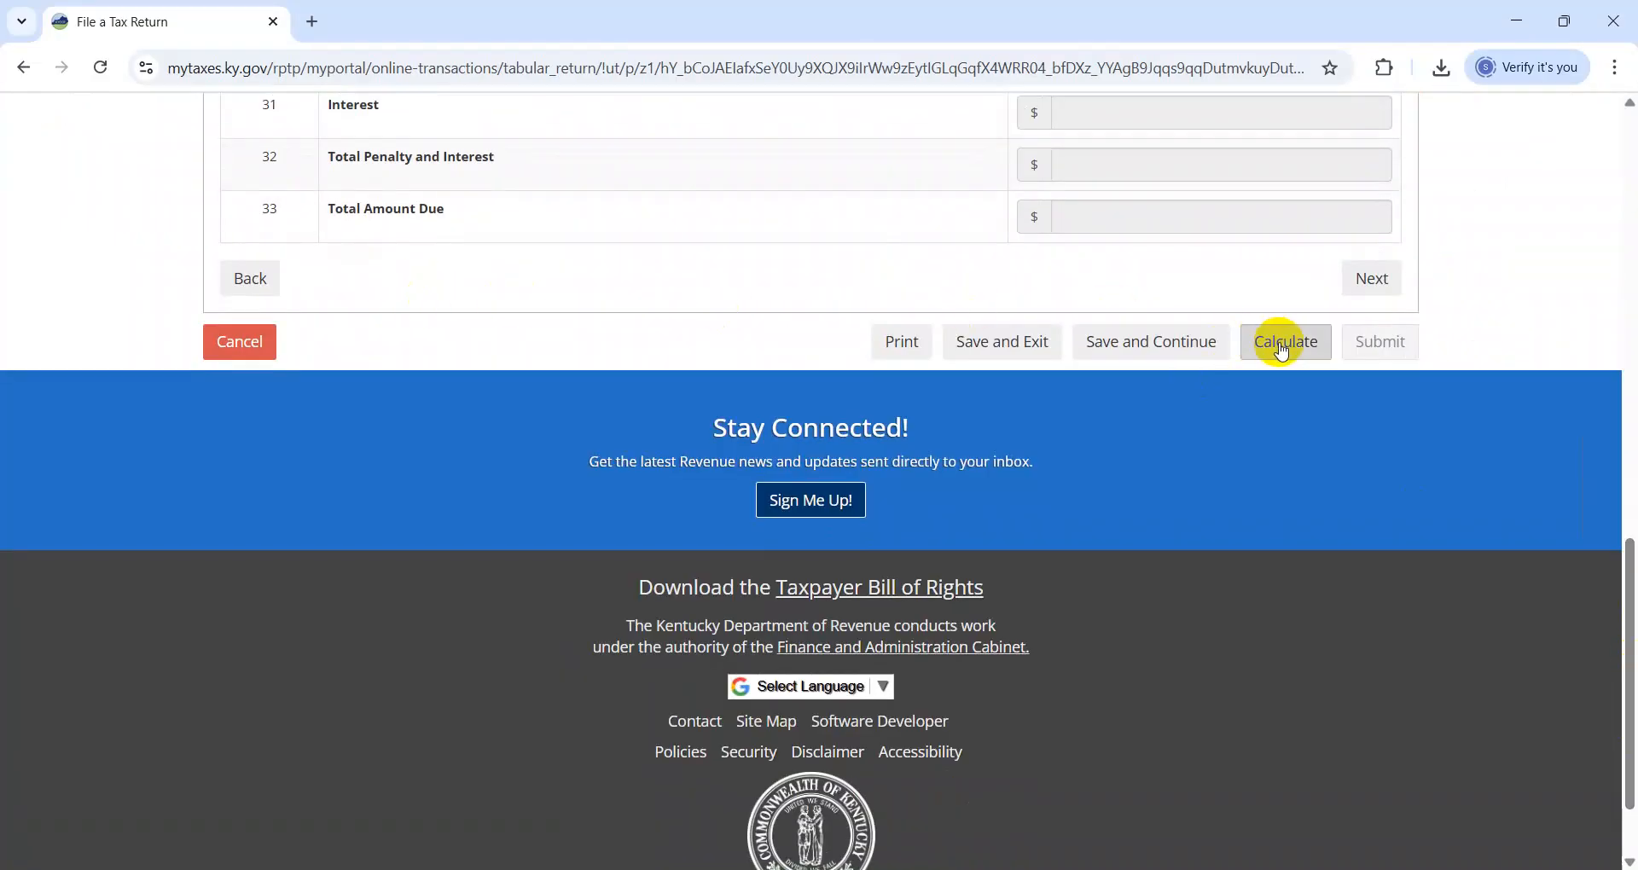
{"action": "left_click", "coordinate": [1629, 520]}
{"action": "left_click_drag", "start_coordinate": [1631, 523], "coordinate": [1608, 431]}
{"action": "left_click", "coordinate": [515, 325]}
{"action": "left_click", "coordinate": [532, 329]}
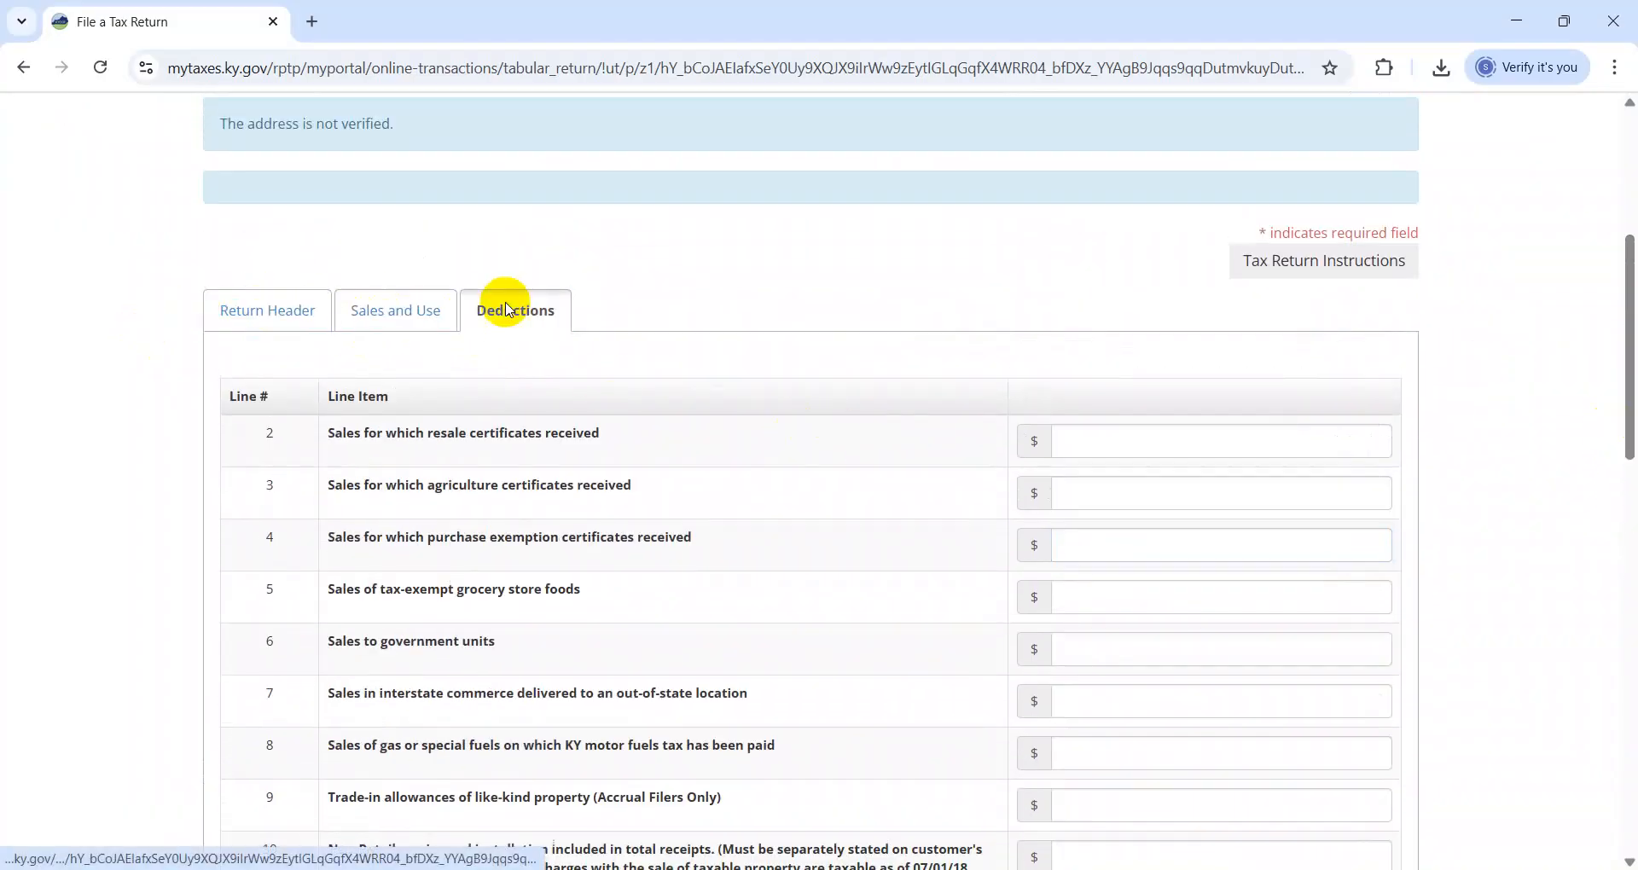
Look up the non-taxable total in the Excel report and enter 2,063.73 for sales with resale certificates received on line 2.
{"action": "left_click", "coordinate": [1168, 436]}
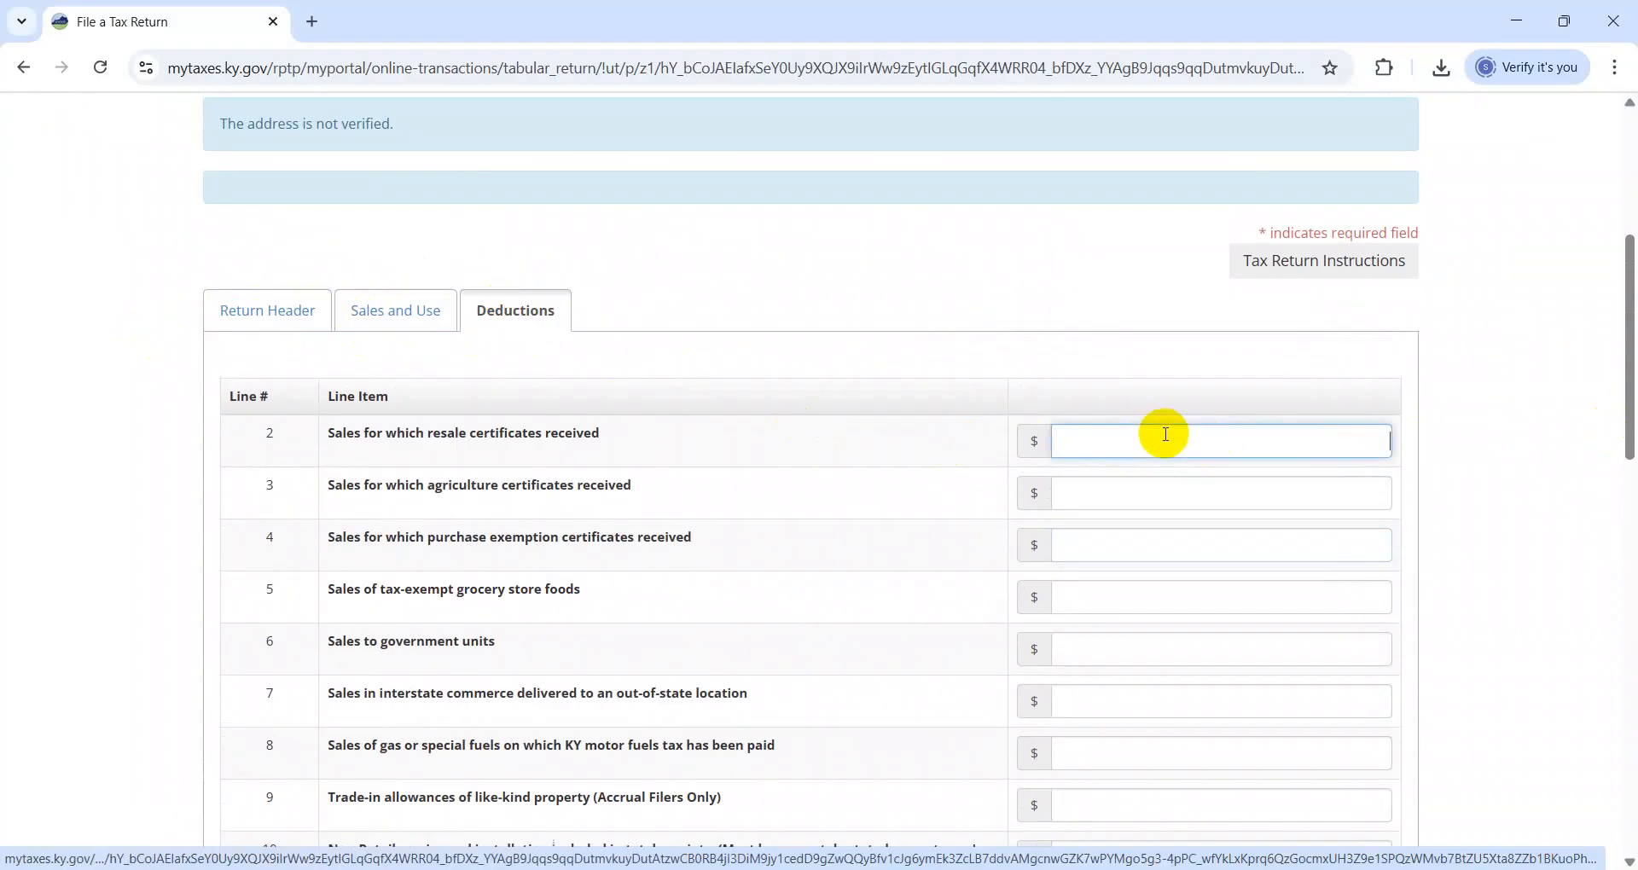
{"action": "key", "text": "alt+Tab"}
{"action": "key", "text": "Right"}
{"action": "key", "text": "Right"}
{"action": "key", "text": "Right"}
{"action": "key", "text": "Right"}
{"action": "key", "text": "Up"}
{"action": "key", "text": "Down"}
{"action": "key", "text": "alt+Tab"}
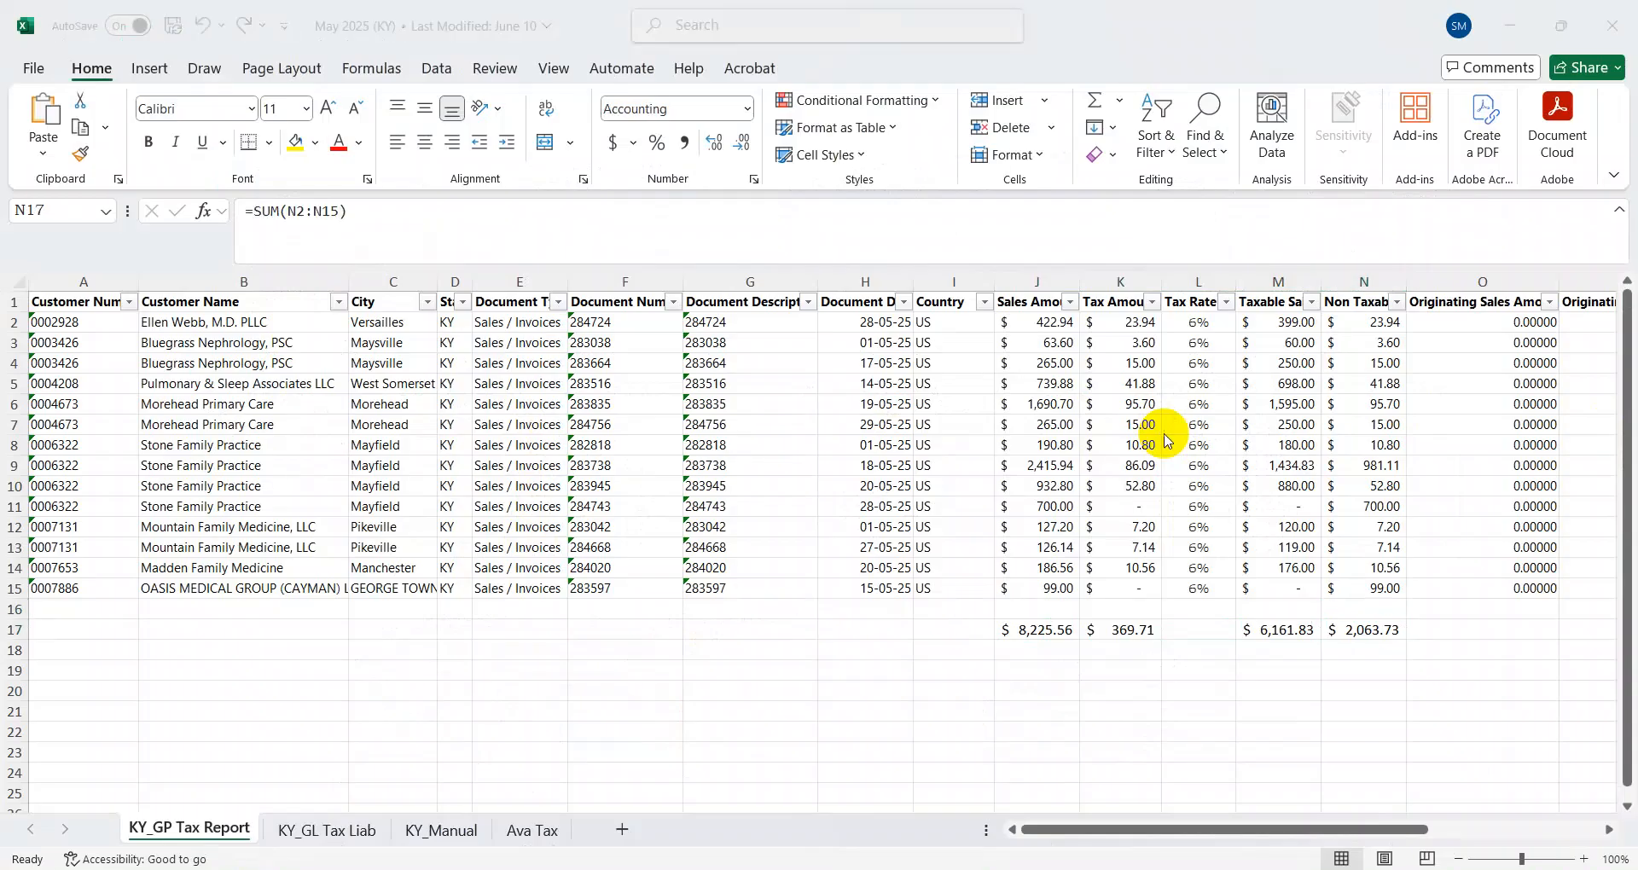
{"action": "type", "text": "2,063.73"}
{"action": "key", "text": "Tab"}
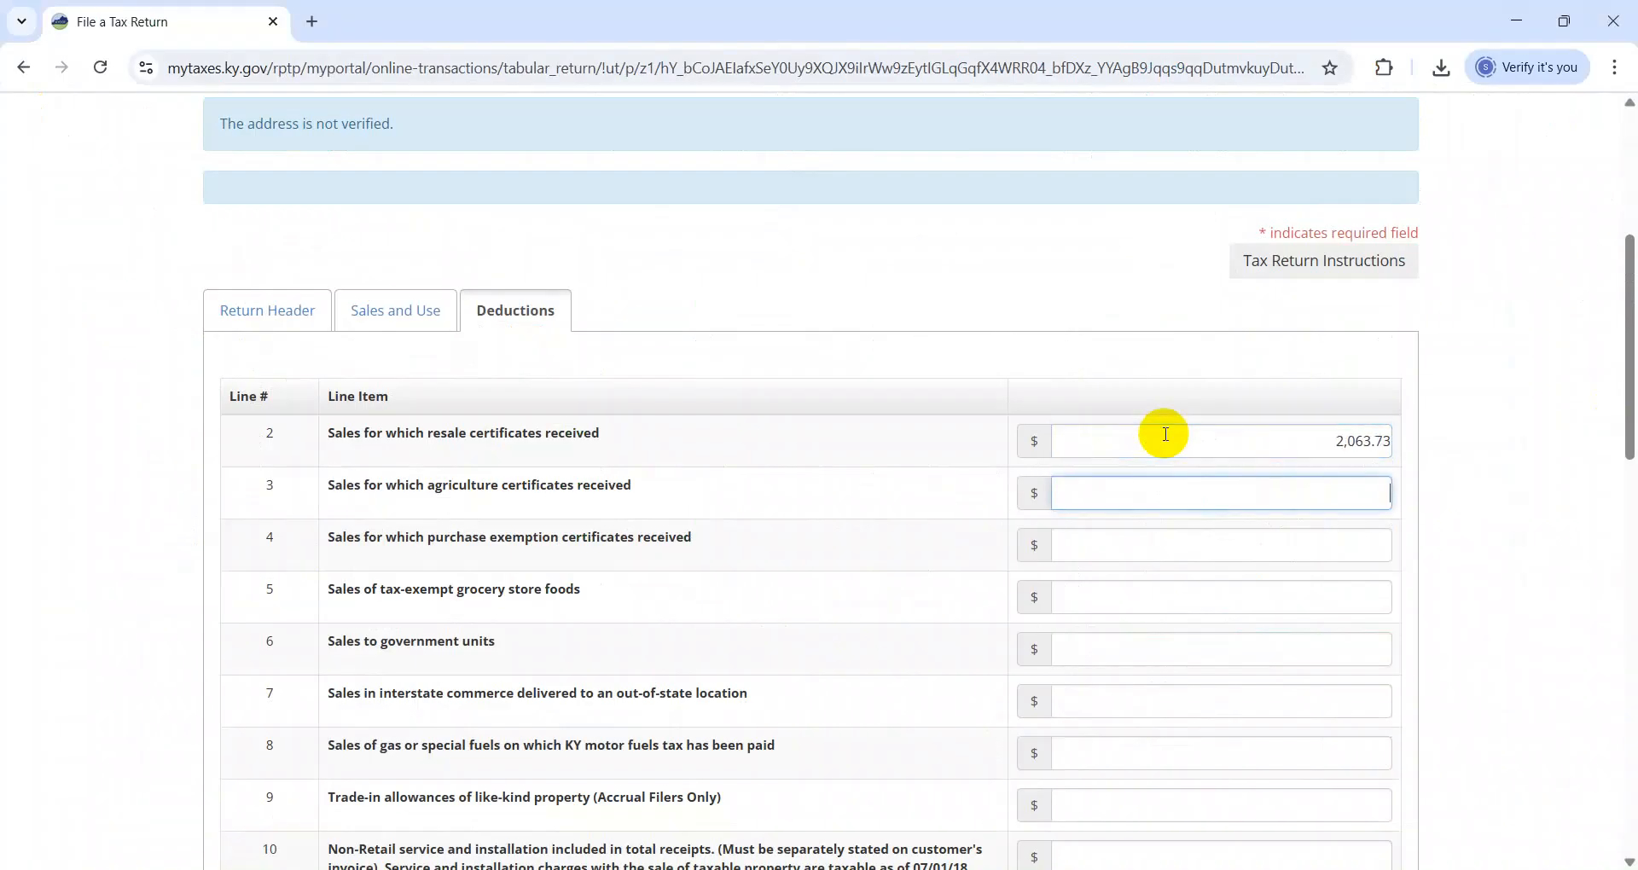
Return to the Sales and Use section and calculate the tax return.
{"action": "left_click_drag", "start_coordinate": [1629, 395], "coordinate": [1623, 555]}
{"action": "left_click", "coordinate": [395, 383]}
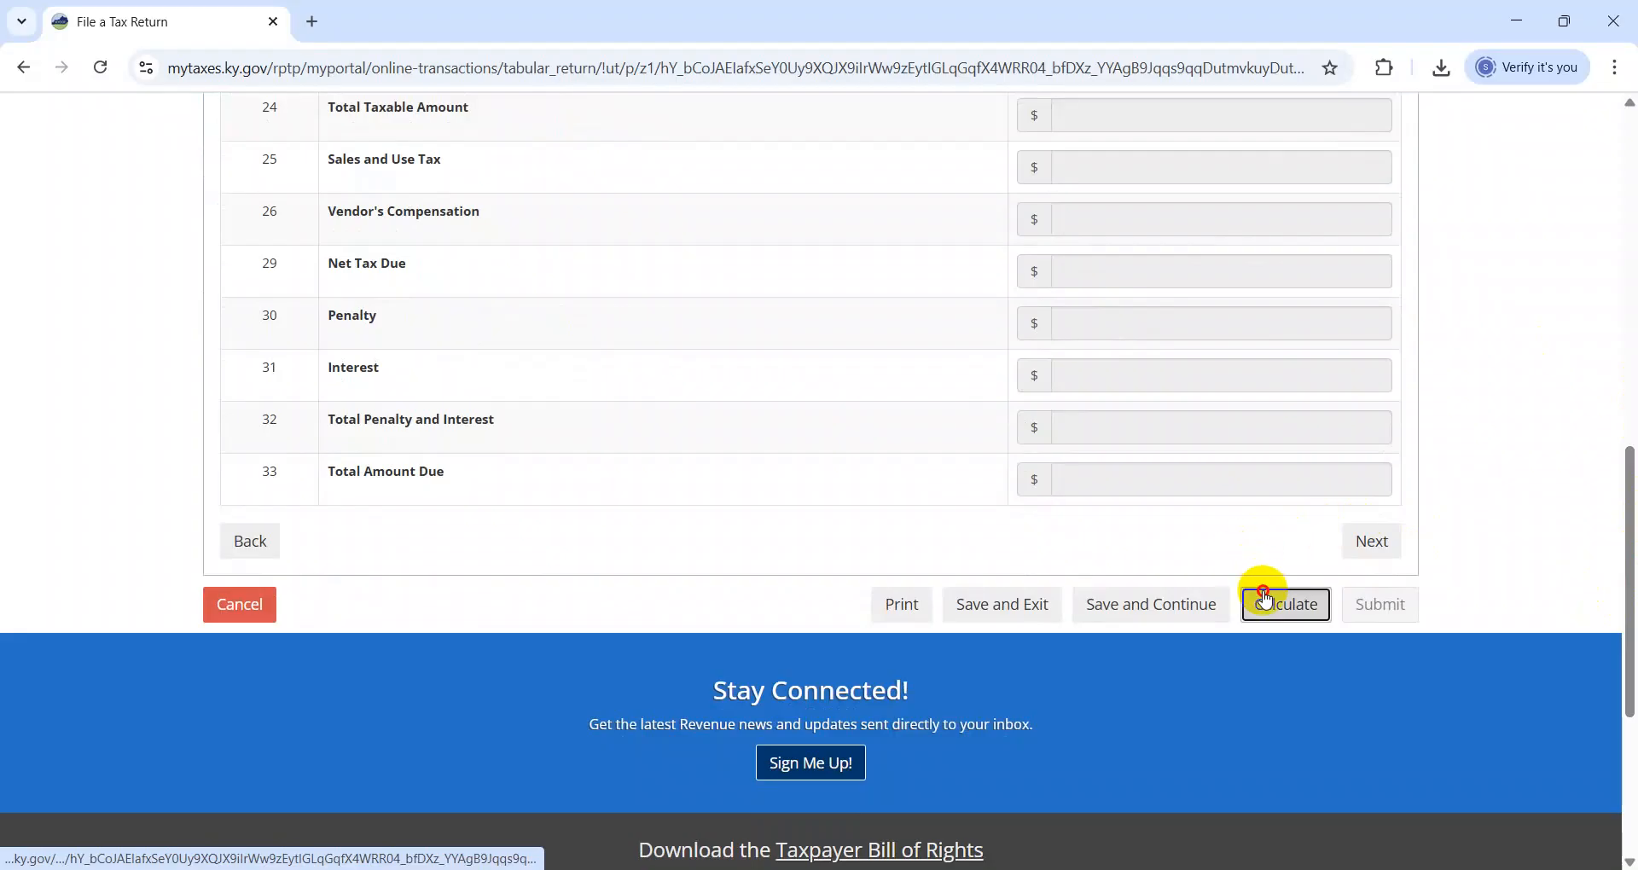
{"action": "left_click", "coordinate": [1264, 599]}
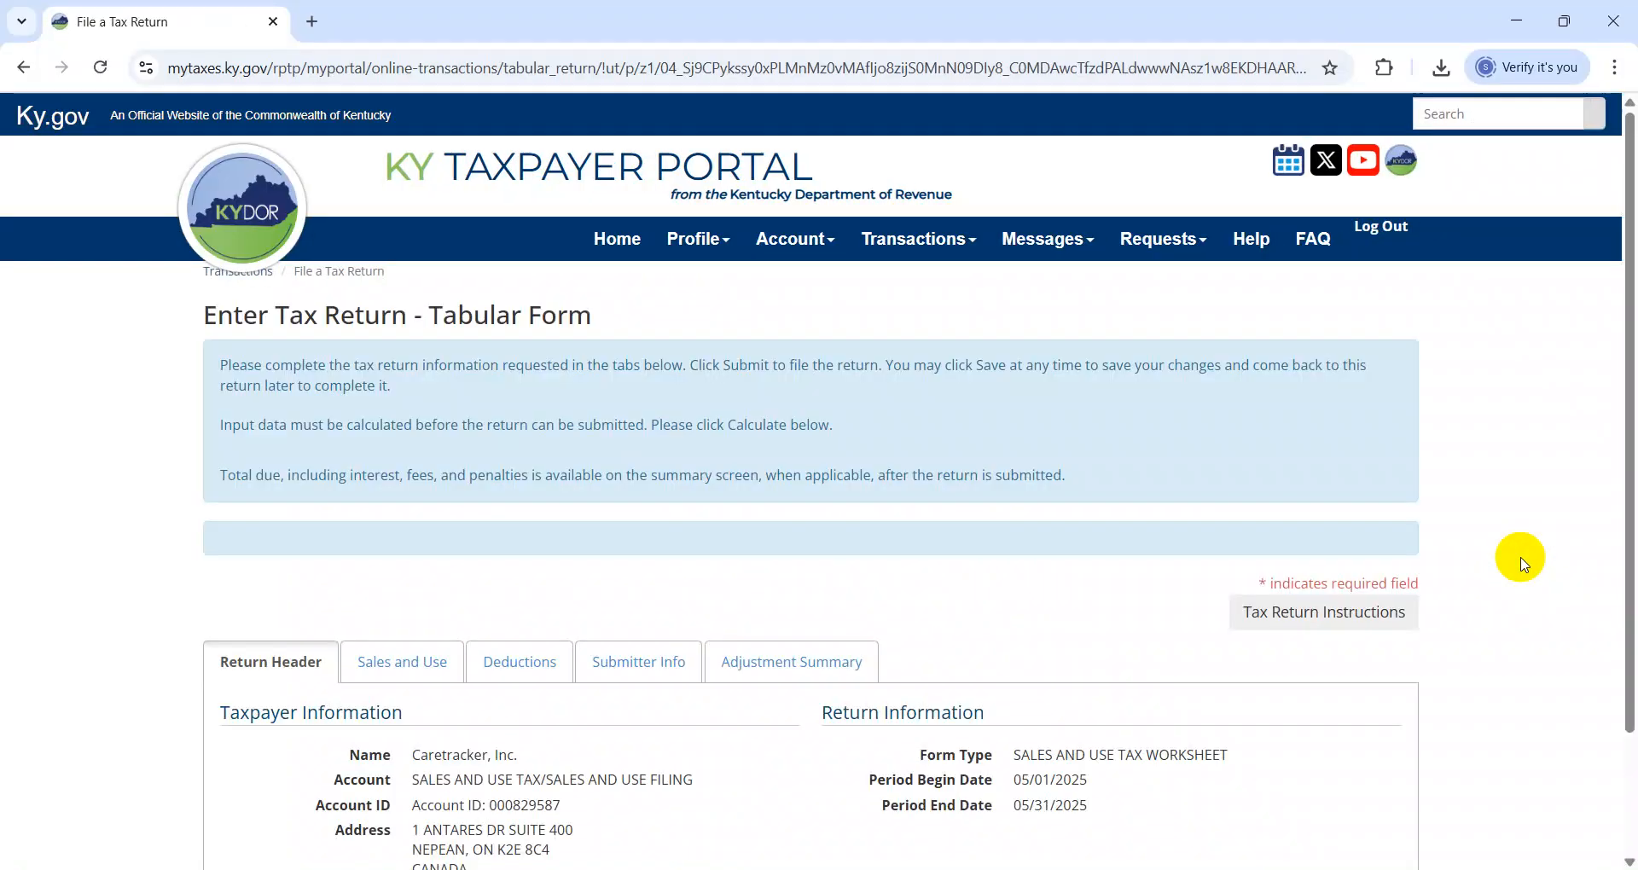
Compare the calculated Sales and Use Tax on line 25 of the return with the Tax Amount total in the Excel report.
{"action": "left_click_drag", "start_coordinate": [1623, 282], "coordinate": [1611, 535]}
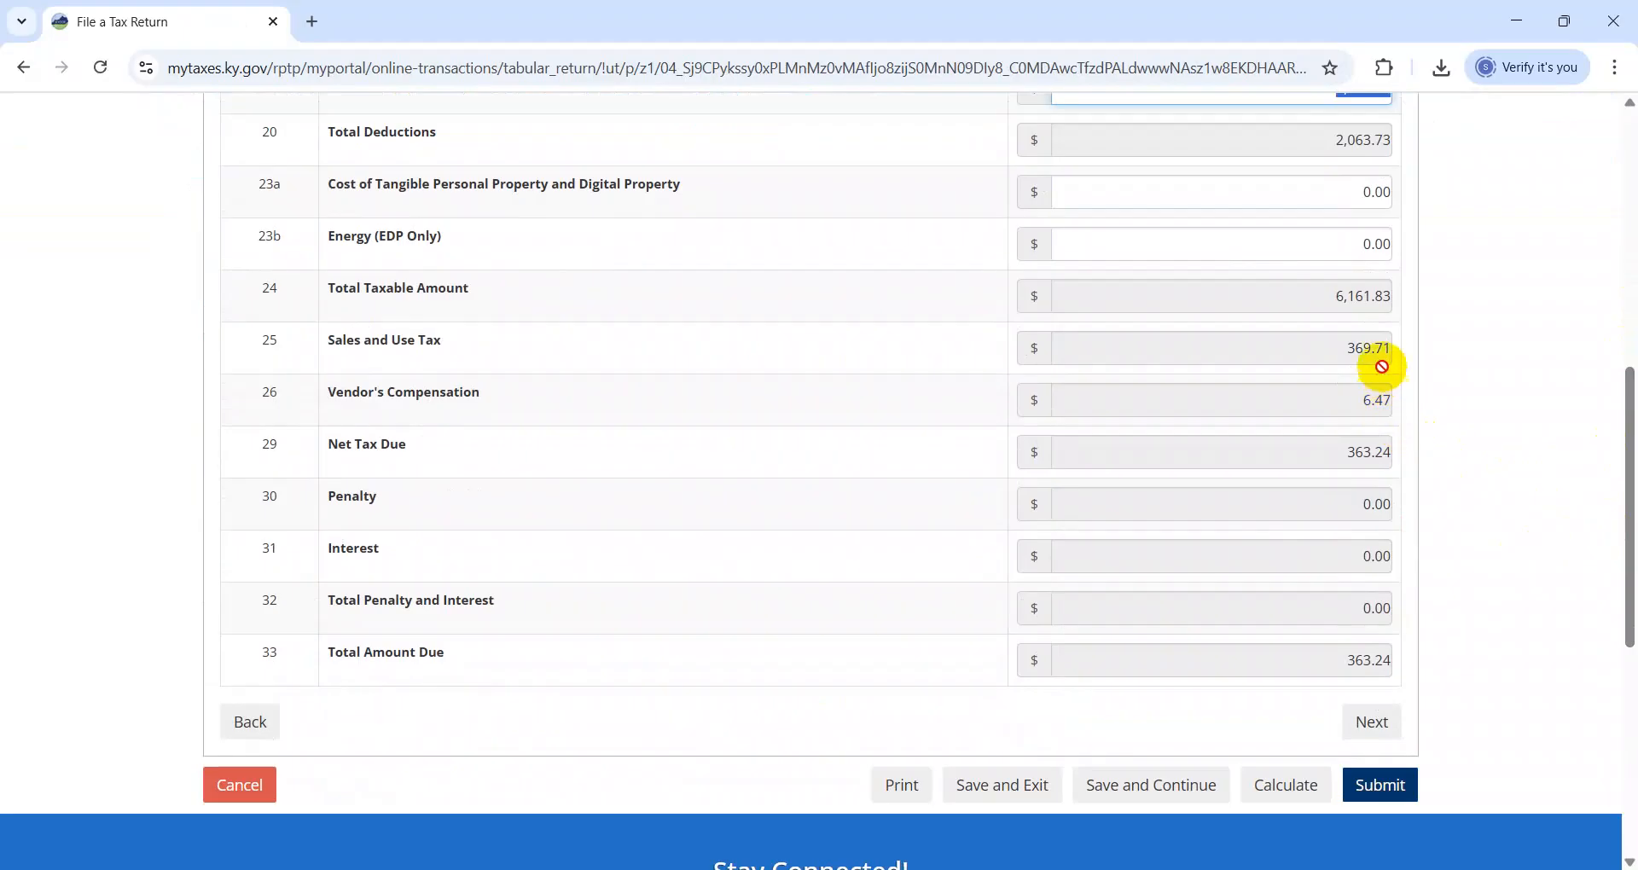
{"action": "key", "text": "alt+Tab"}
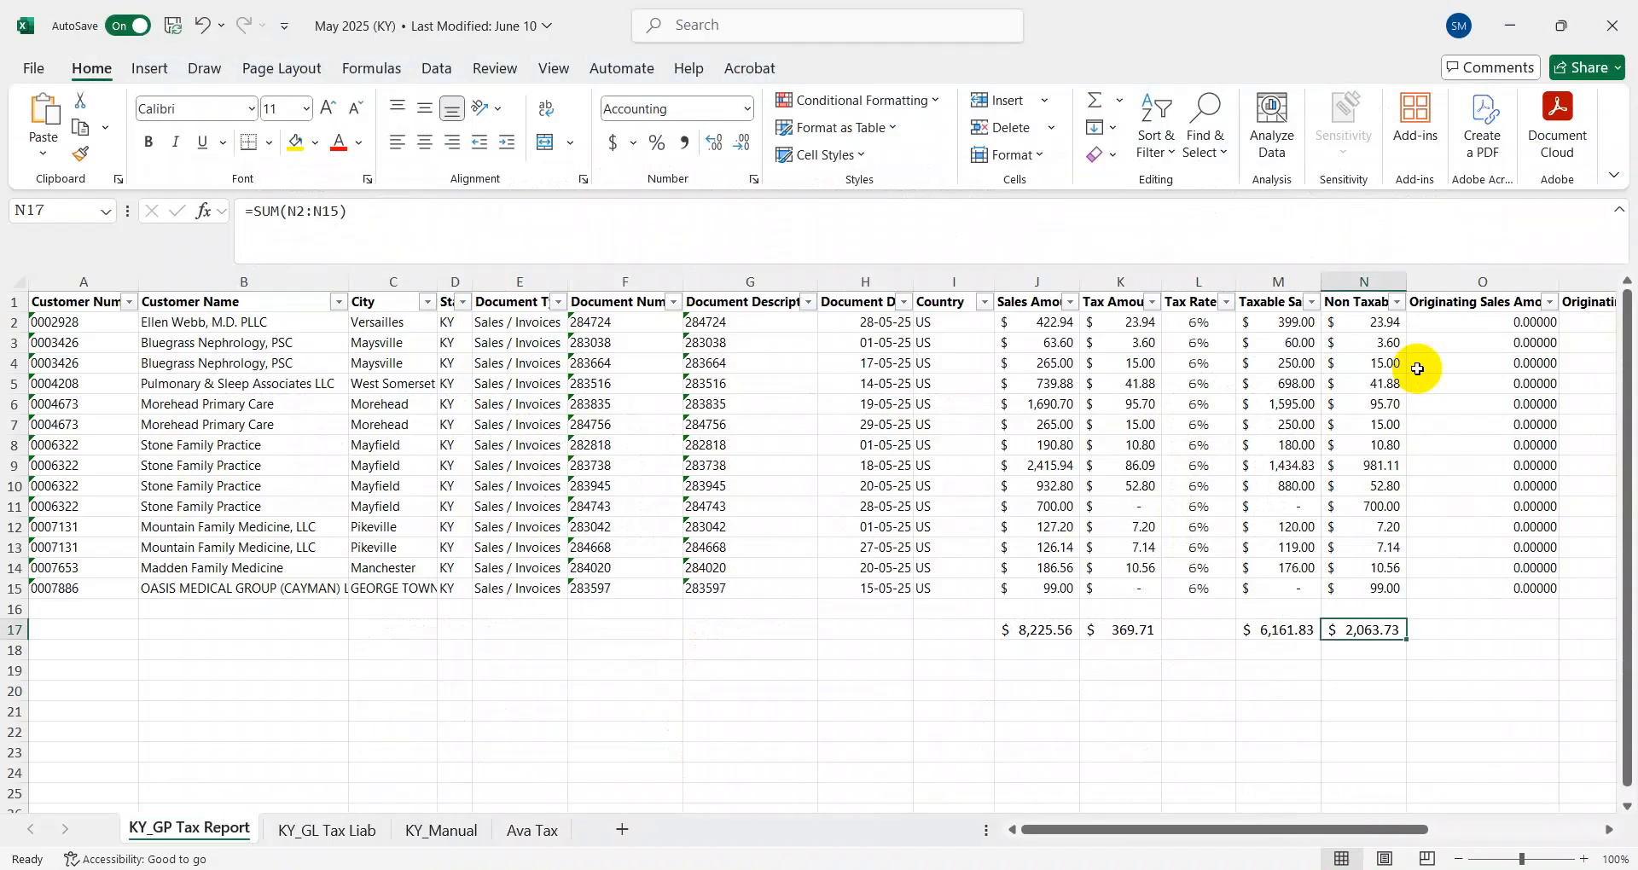
{"action": "key", "text": "Left"}
{"action": "key", "text": "Left"}
{"action": "key", "text": "Down"}
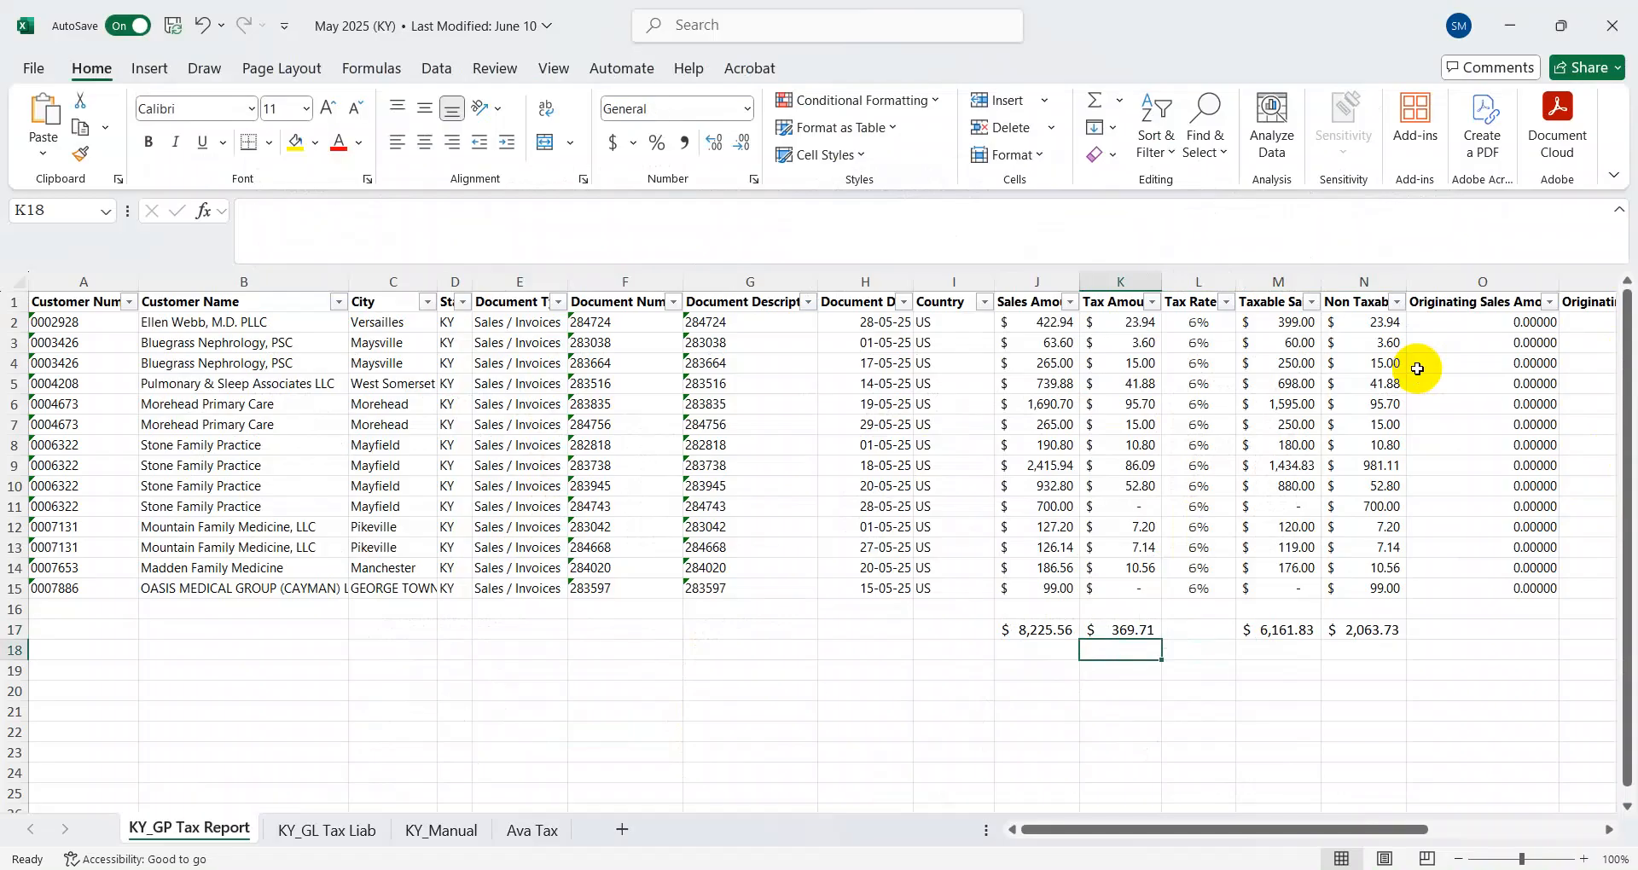
{"action": "key", "text": "alt+Tab"}
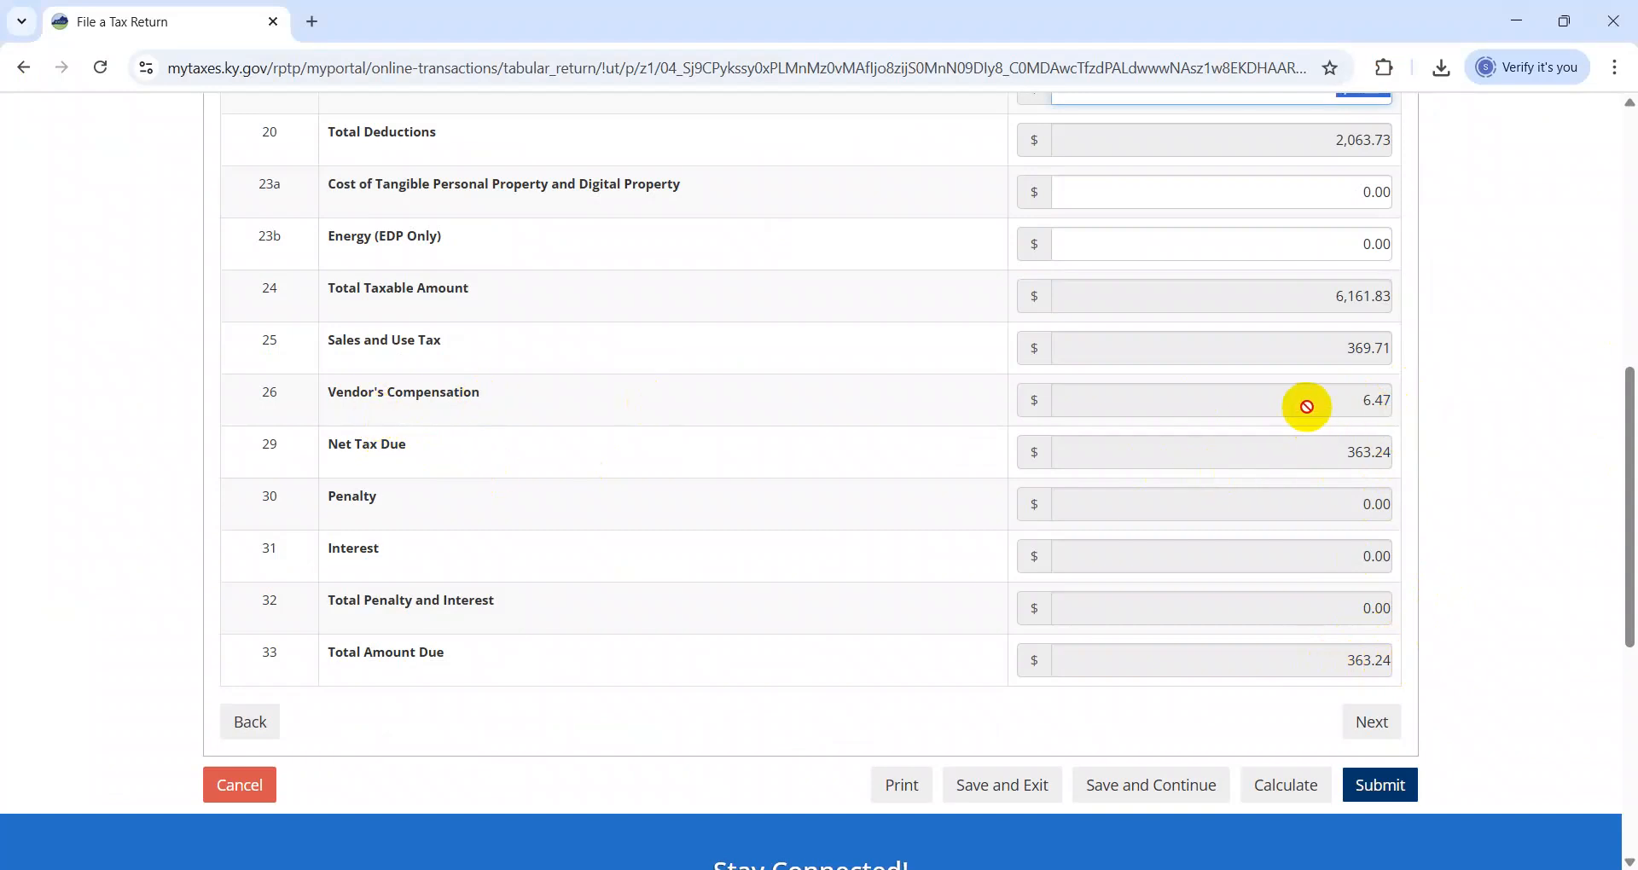
Submit the calculated sales and use tax return and switch back to the Excel tax report.
{"action": "scroll", "coordinate": [1487, 427], "scroll_direction": "down", "scroll_amount": 5}
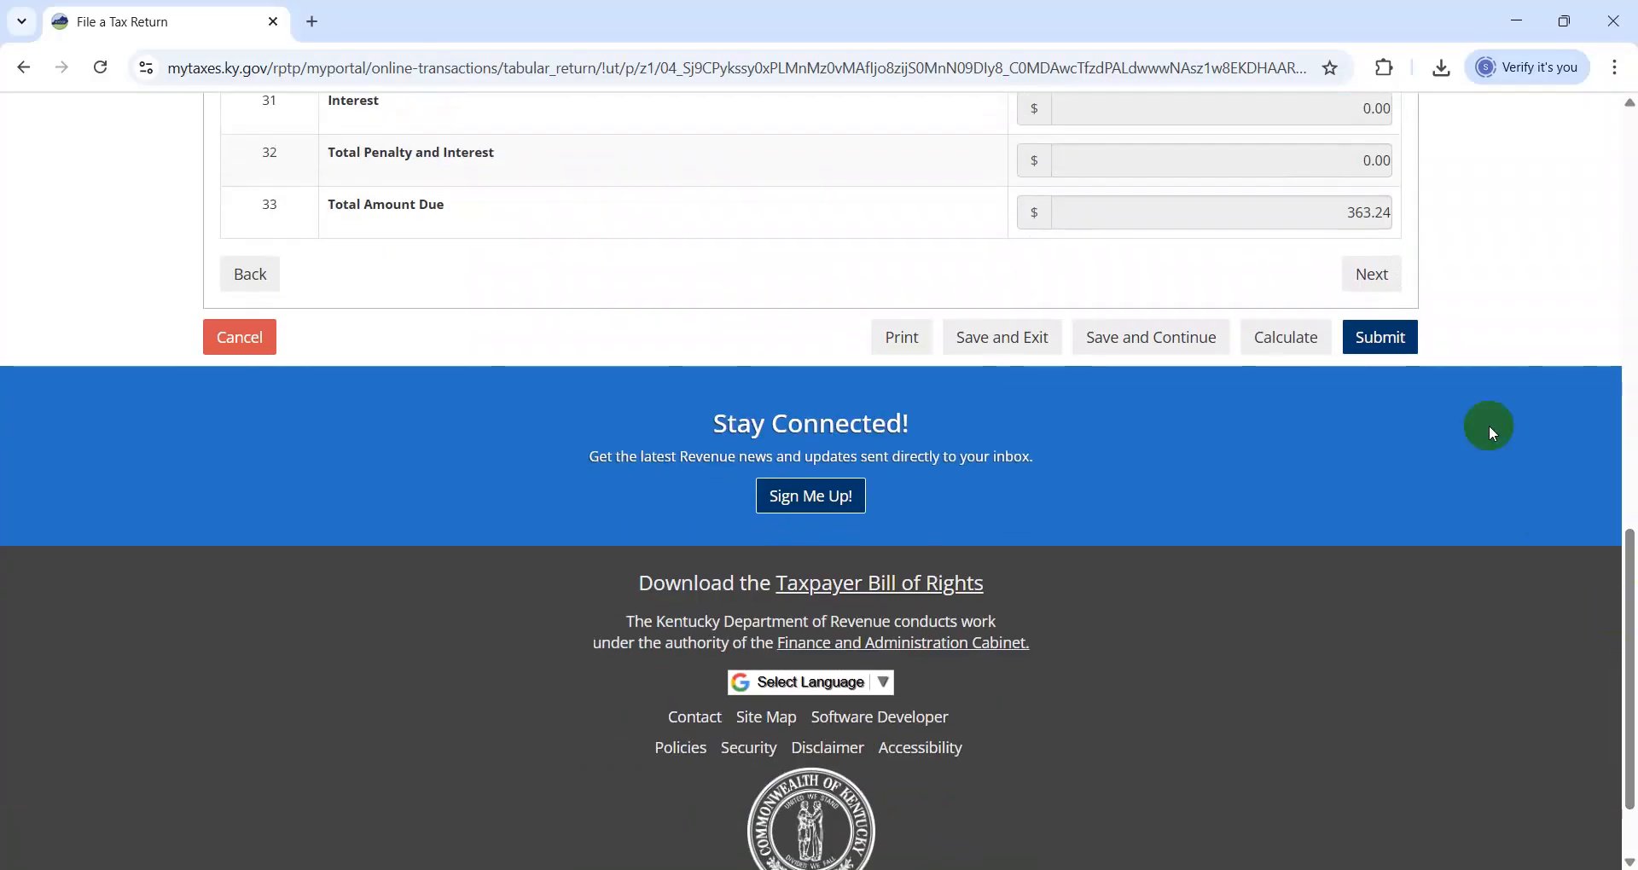
{"action": "left_click", "coordinate": [1399, 341]}
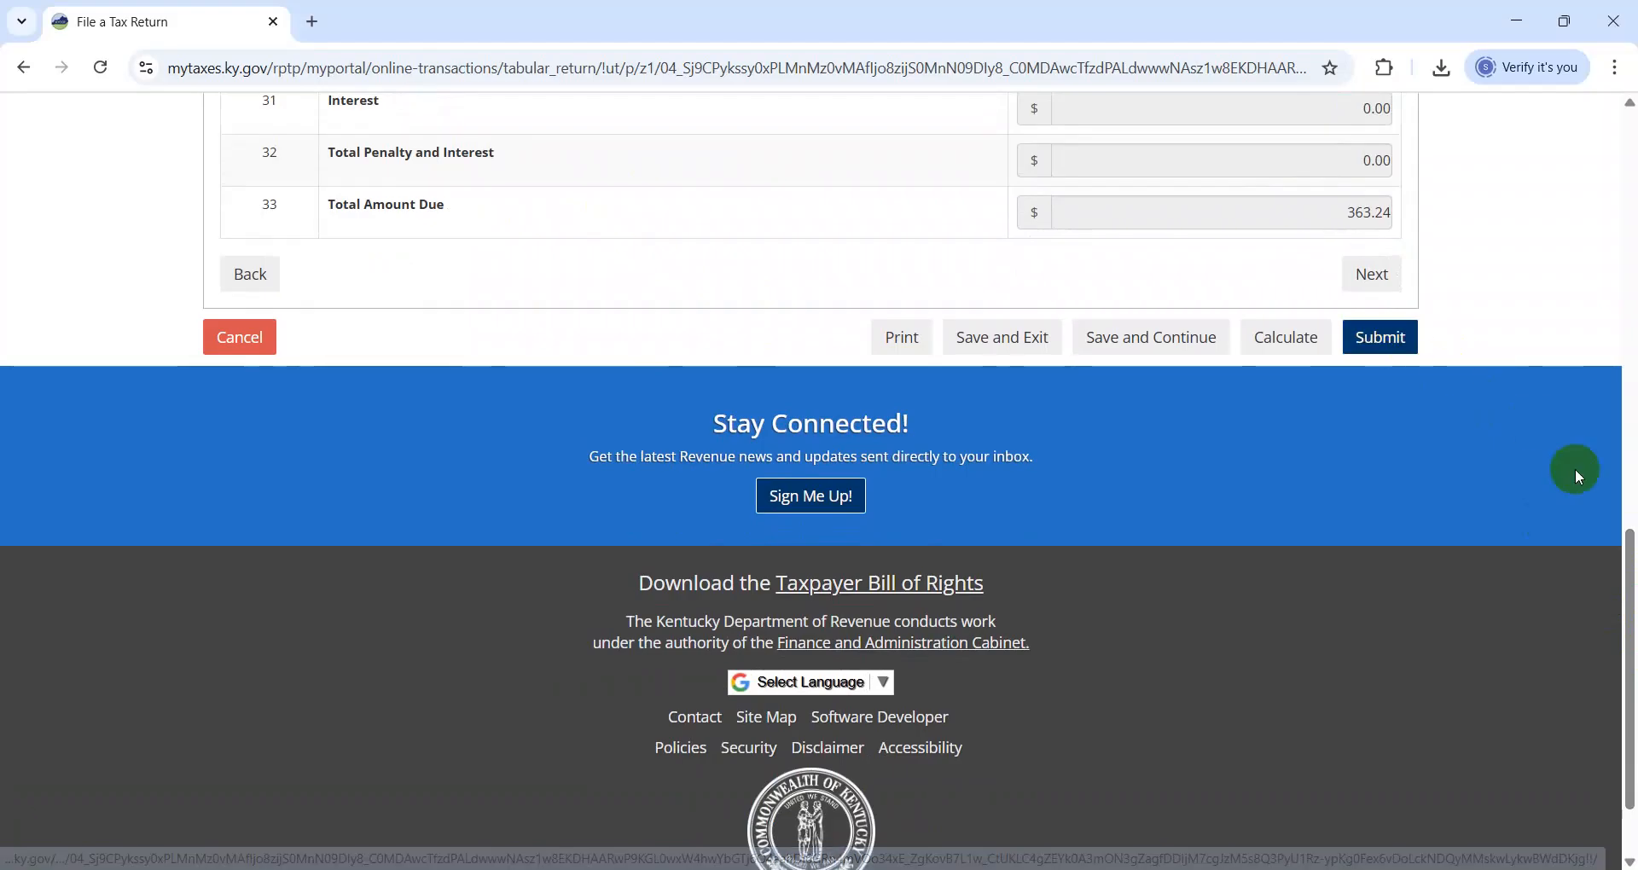
{"action": "key", "text": "alt+Tab"}
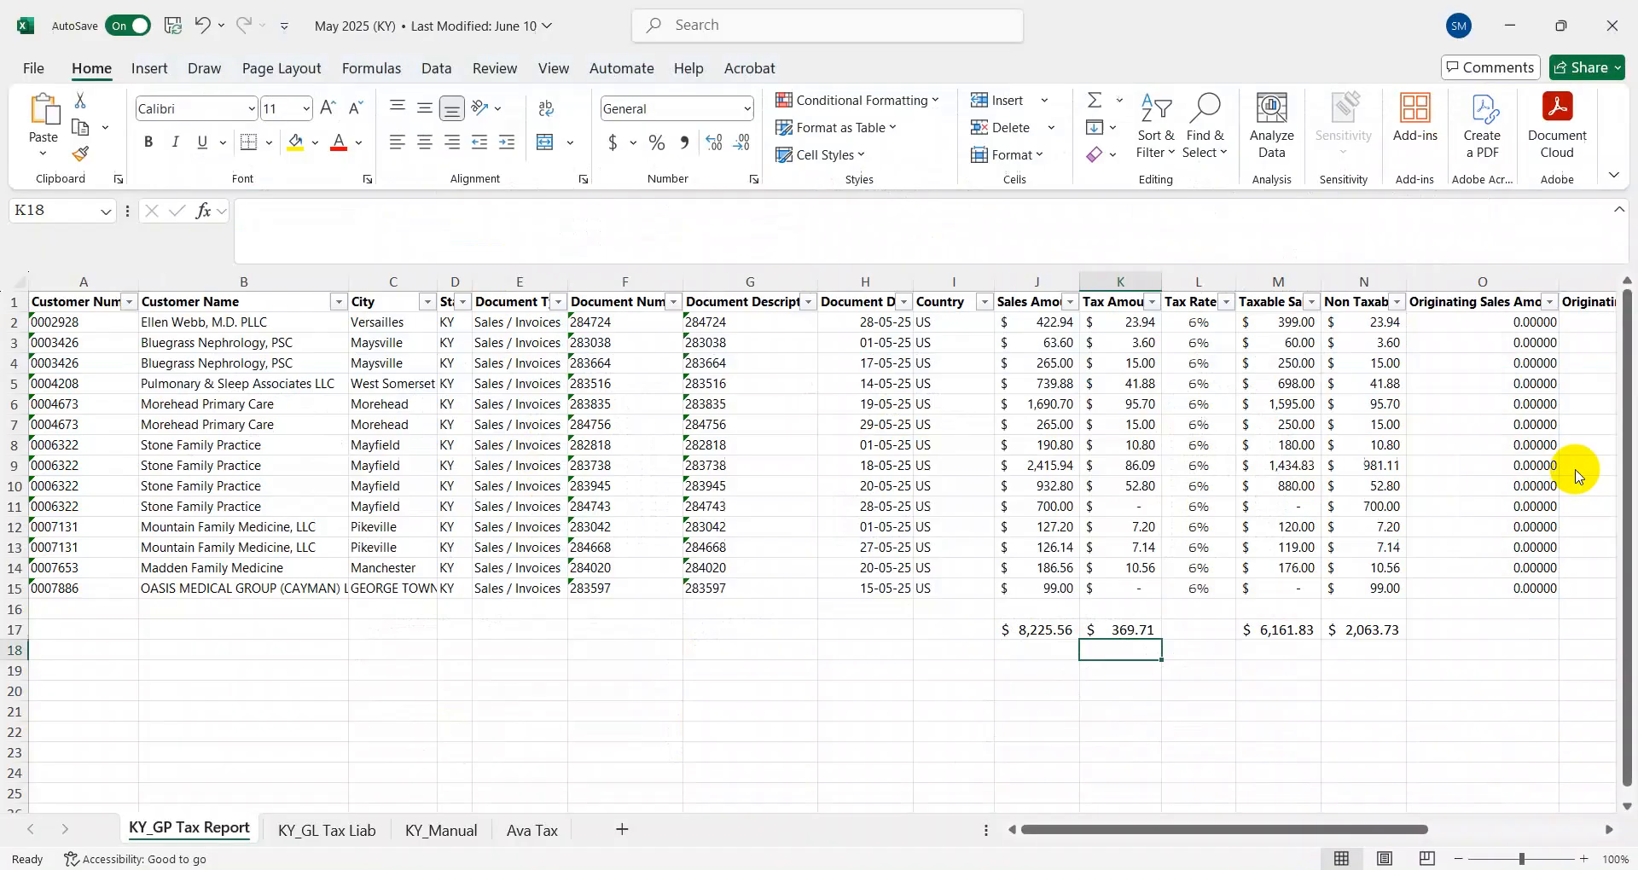